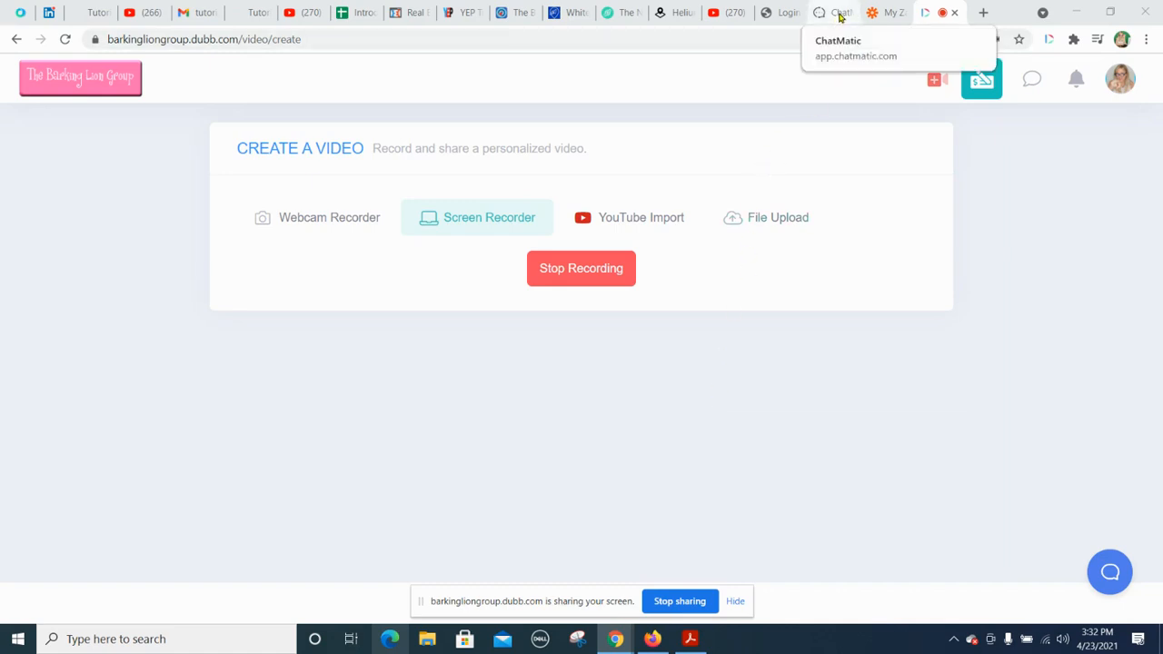
Step: Switch to Zapier and create a new Zap triggered by a Webhook with the Catch Hook event
left_click(840, 14)
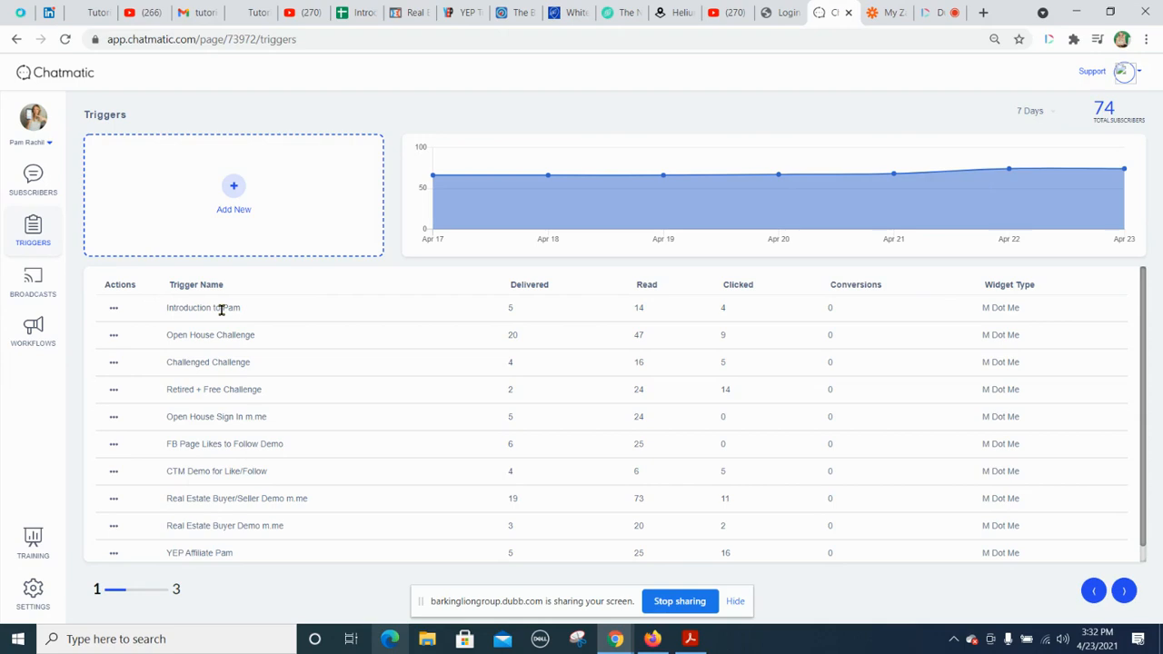
left_click(889, 13)
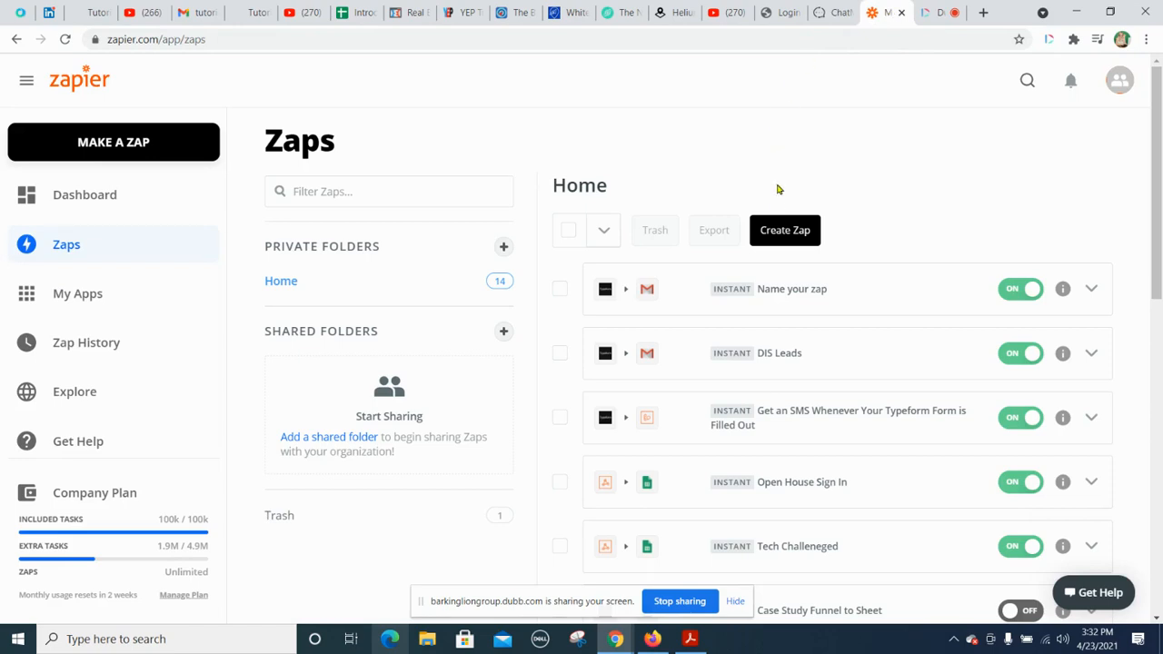
left_click(785, 232)
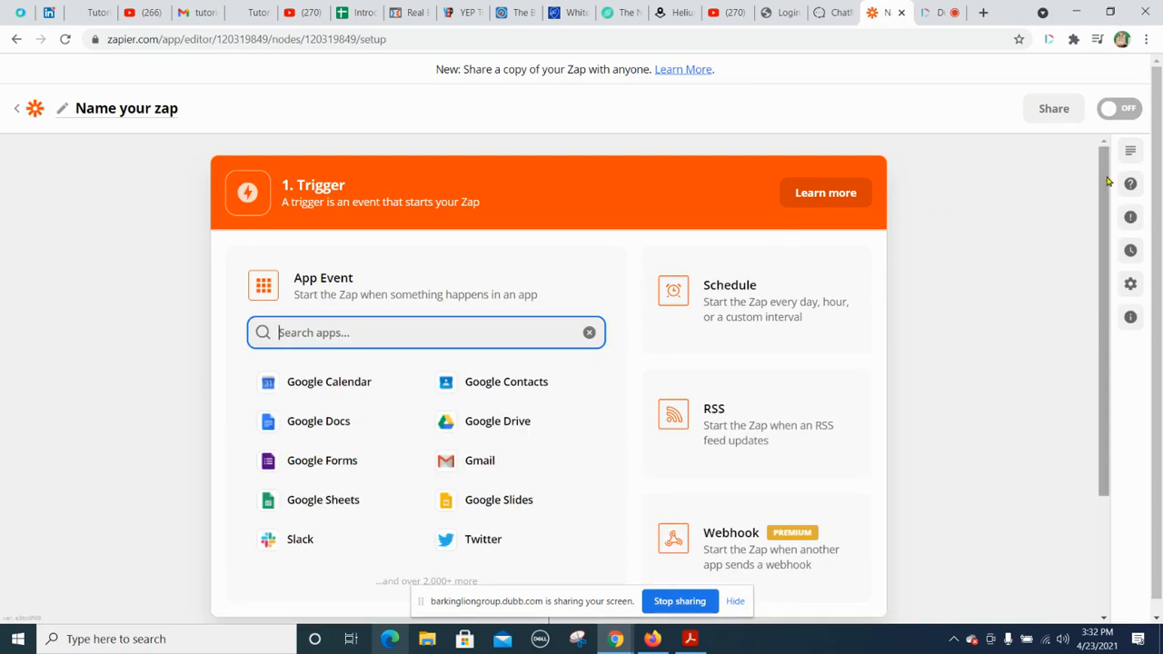
left_click_drag(1105, 182, 1121, 252)
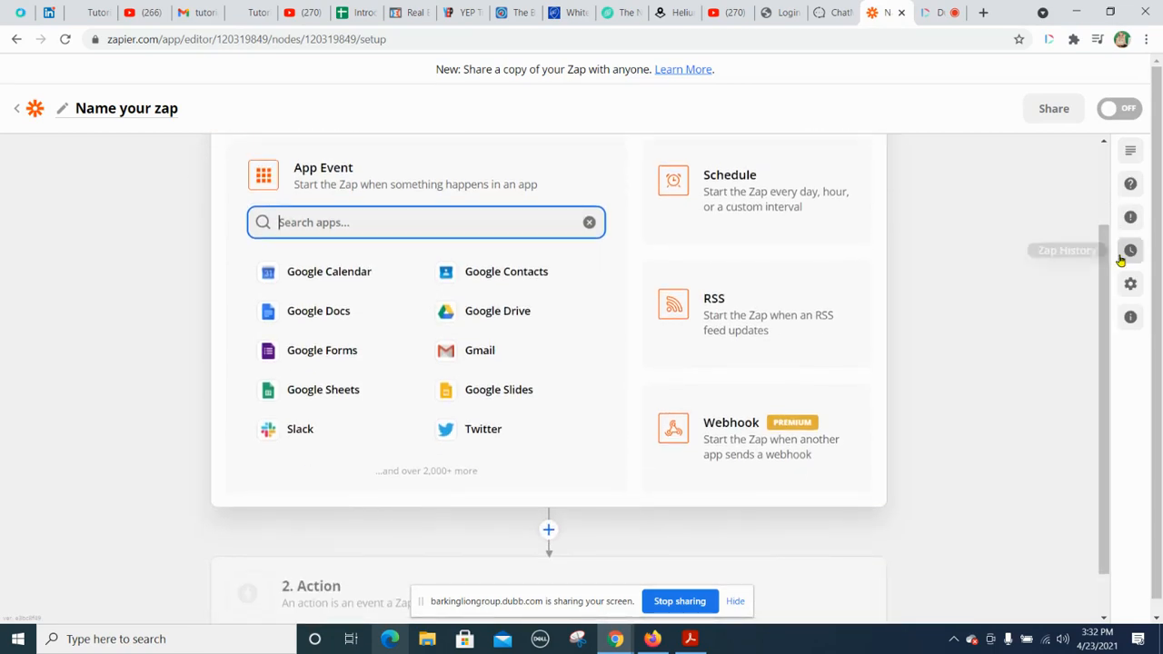
left_click(754, 435)
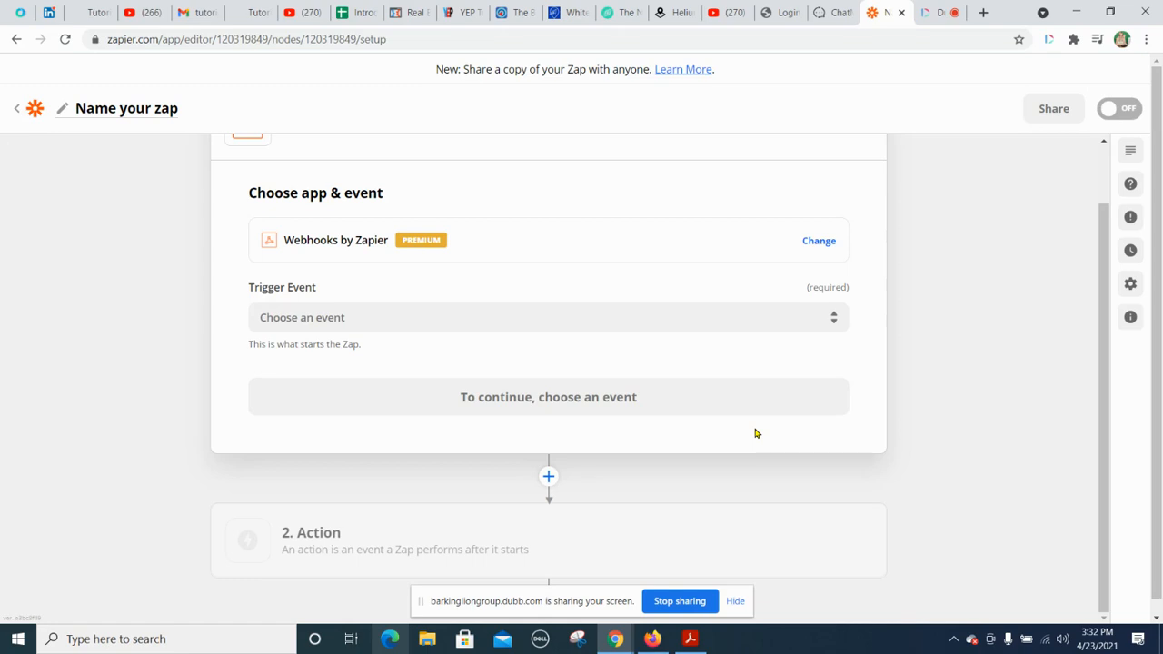
left_click(460, 317)
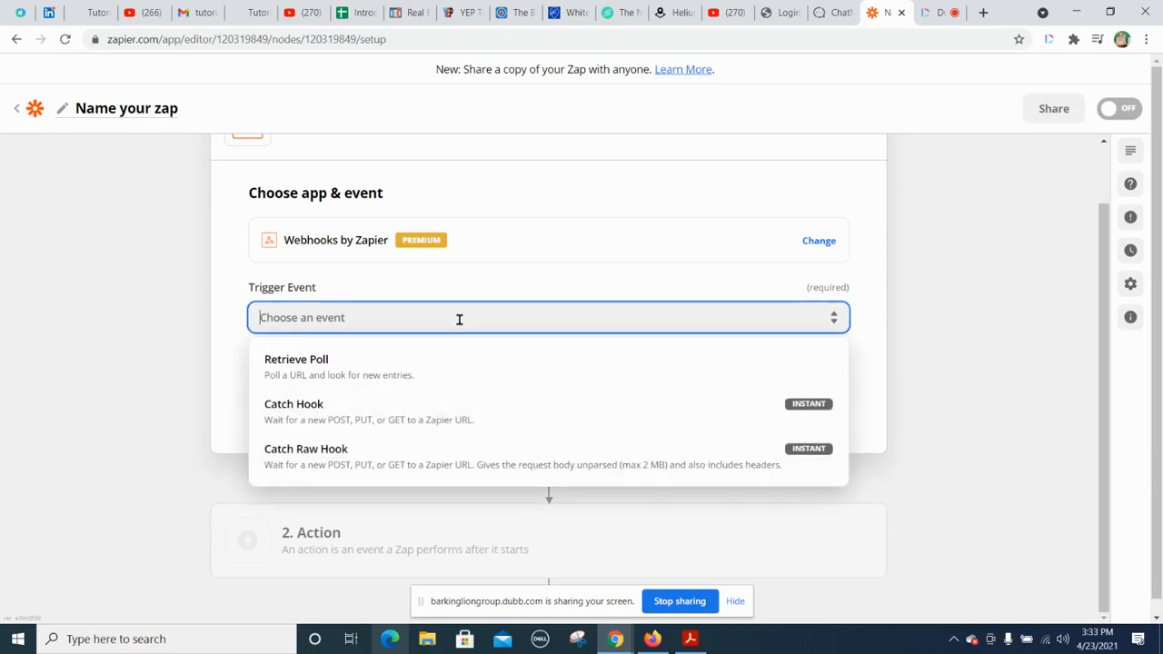
left_click(307, 419)
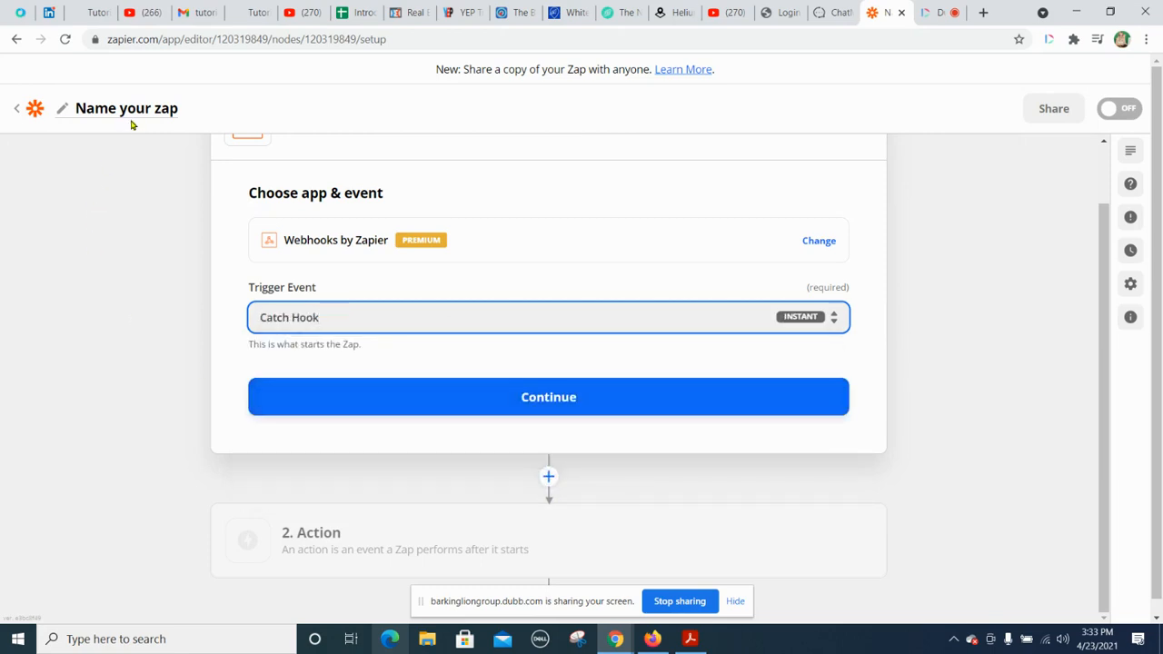
Step: Name the Zap "Intro to Pam" and copy the custom webhook URL from its trigger setup
left_click(176, 106)
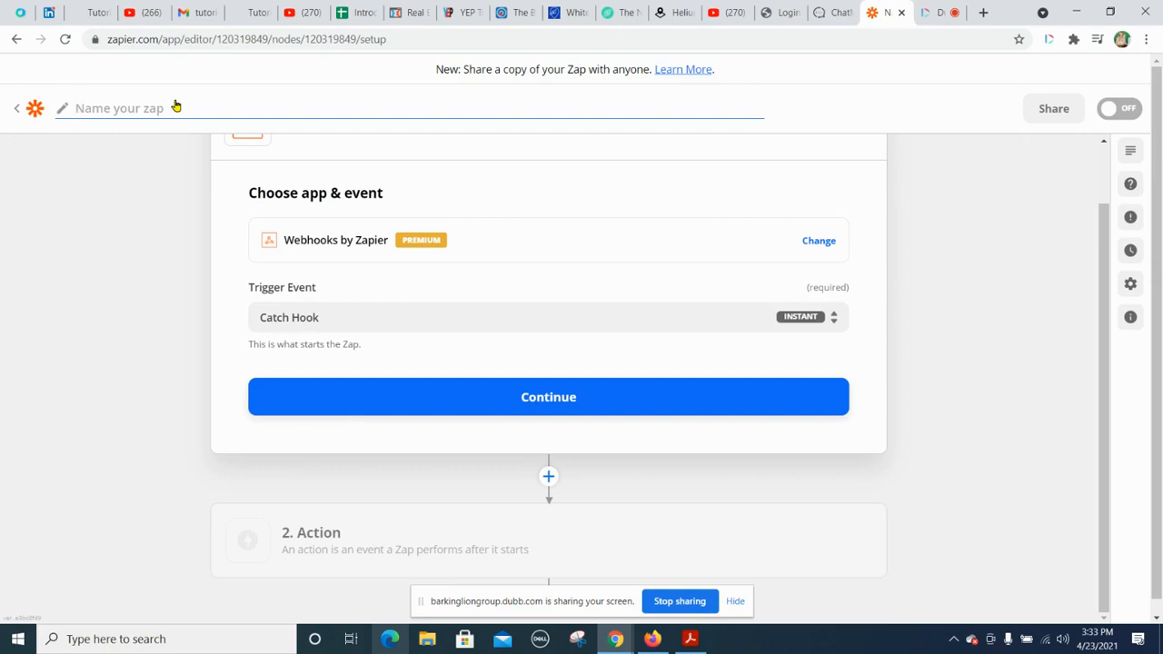
type("Intro to Pam")
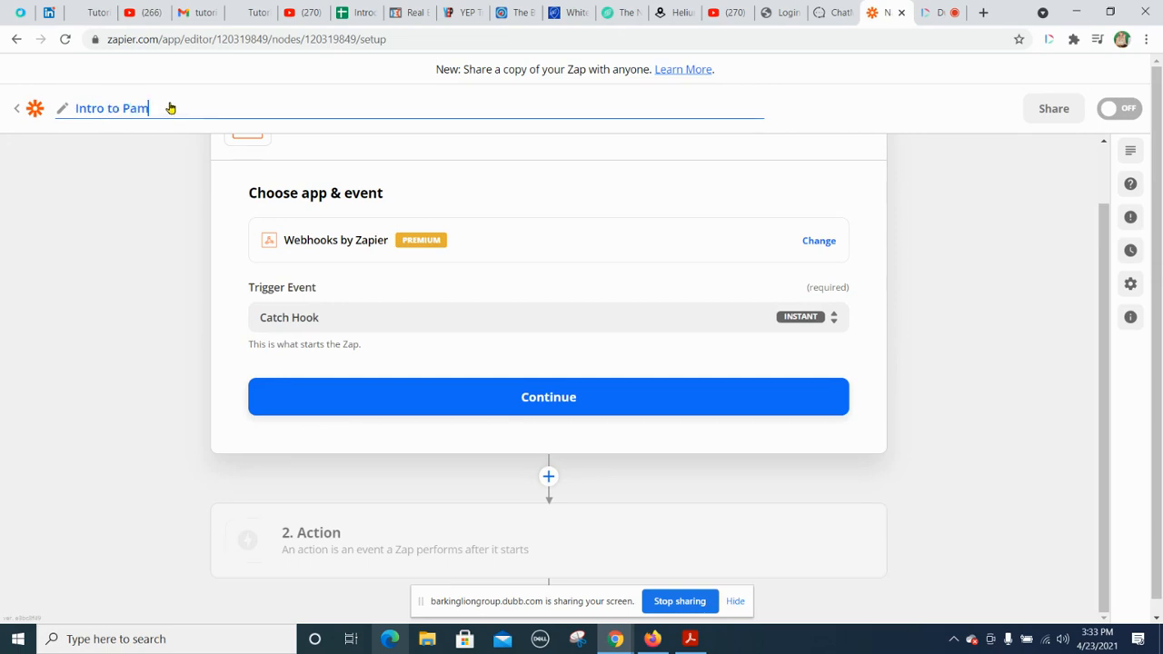
key("Return")
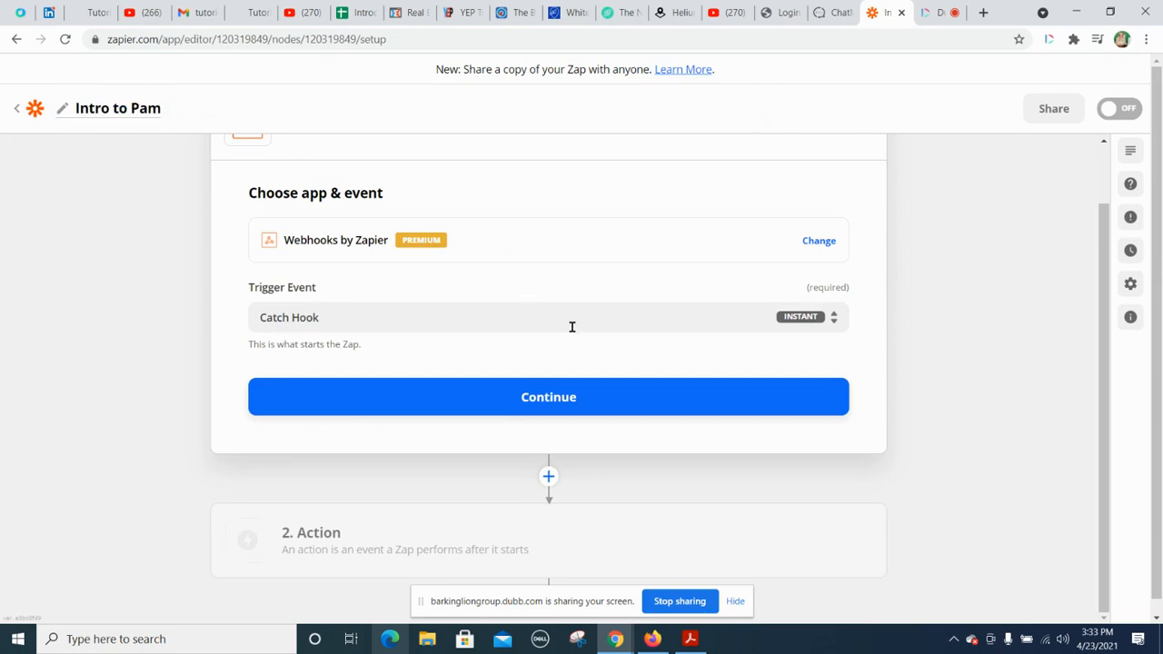
left_click(555, 399)
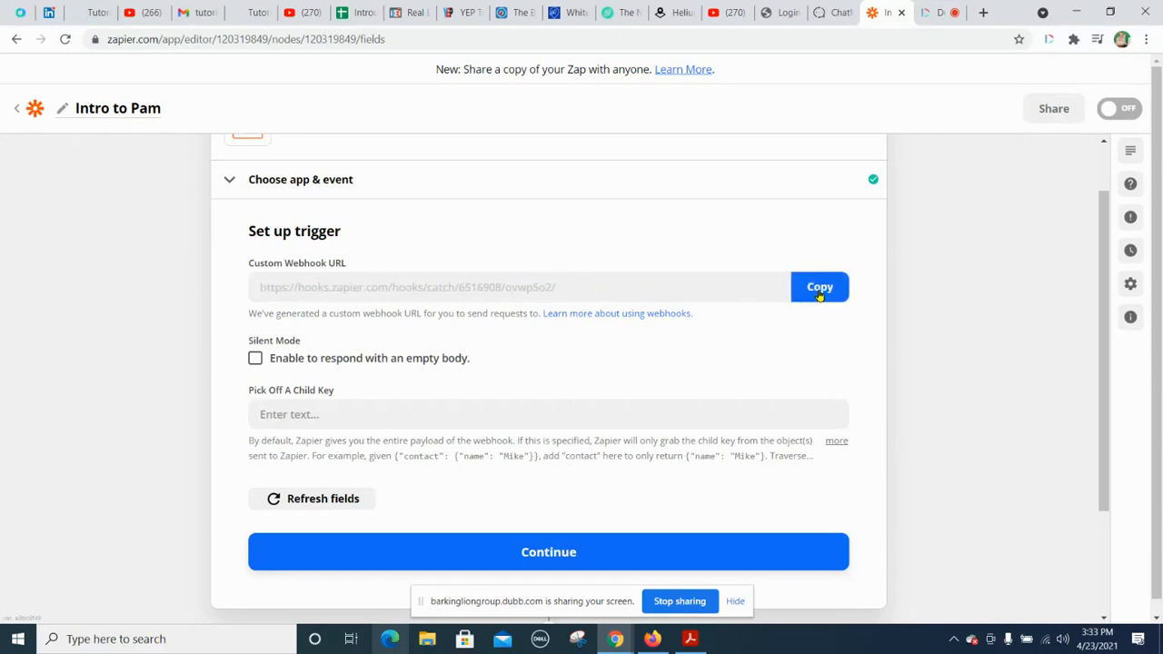
left_click(821, 287)
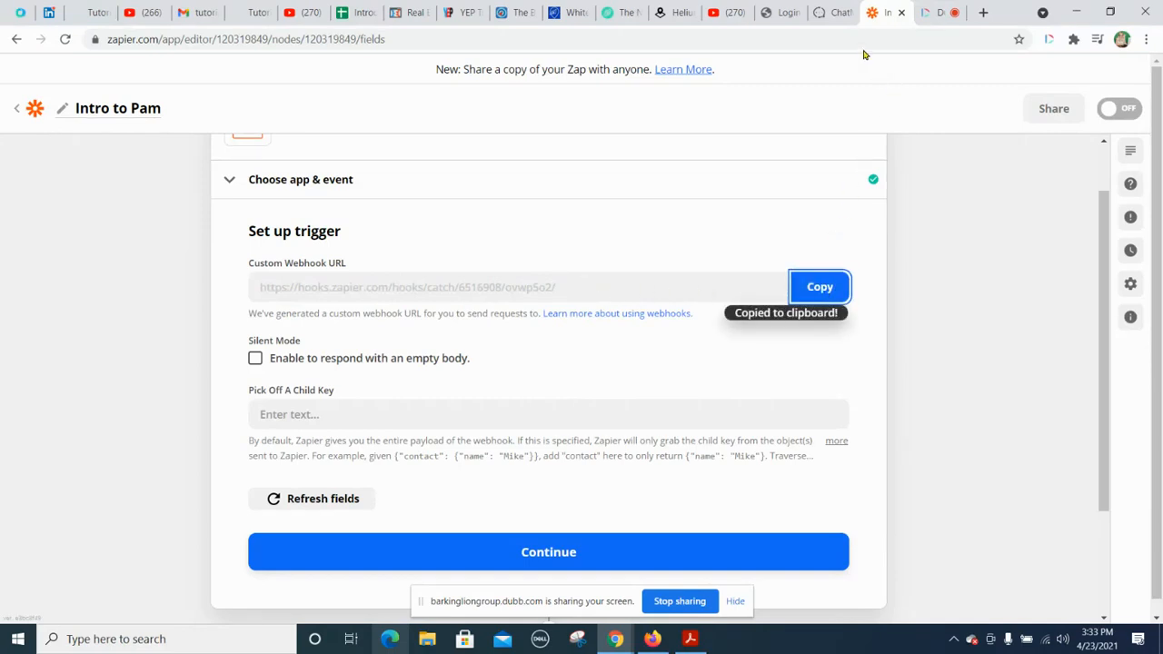
Step: Switch to Chatmatic and remove the existing "Intro to Pam Bot" integration from the page's settings
left_click(835, 13)
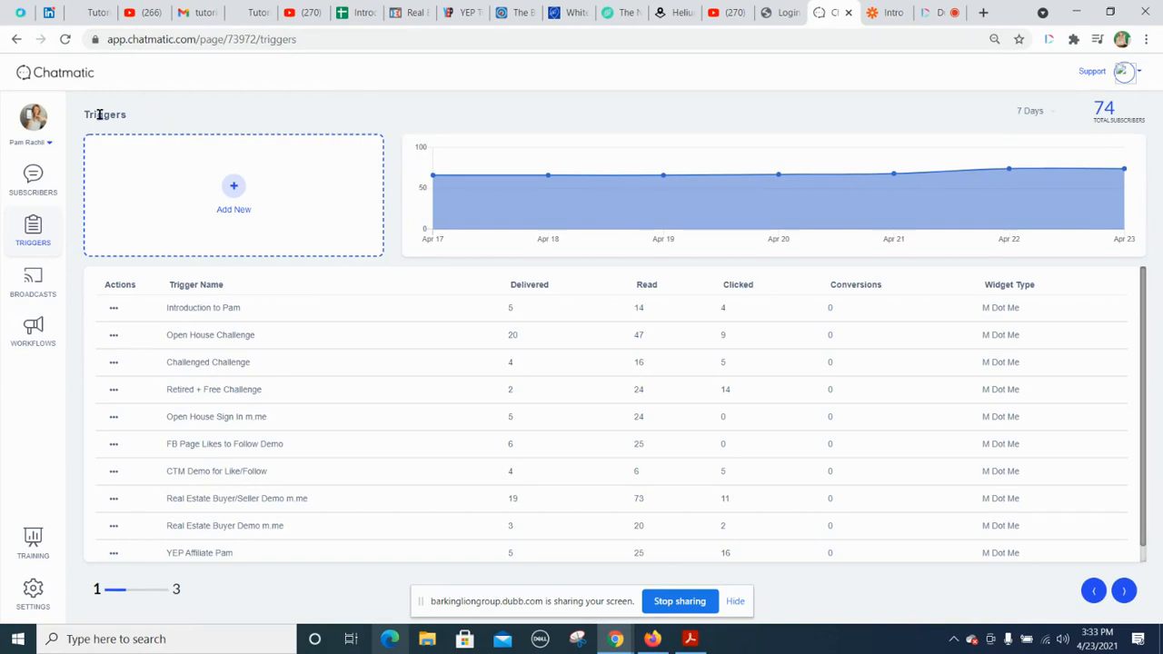
left_click(33, 589)
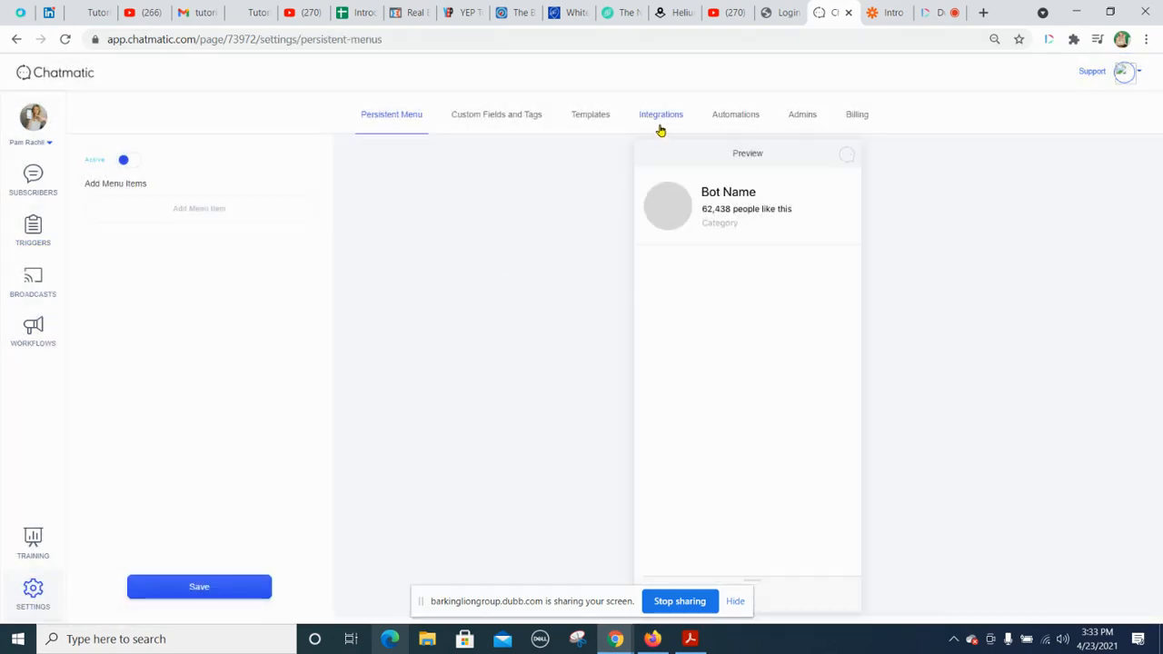
left_click(661, 119)
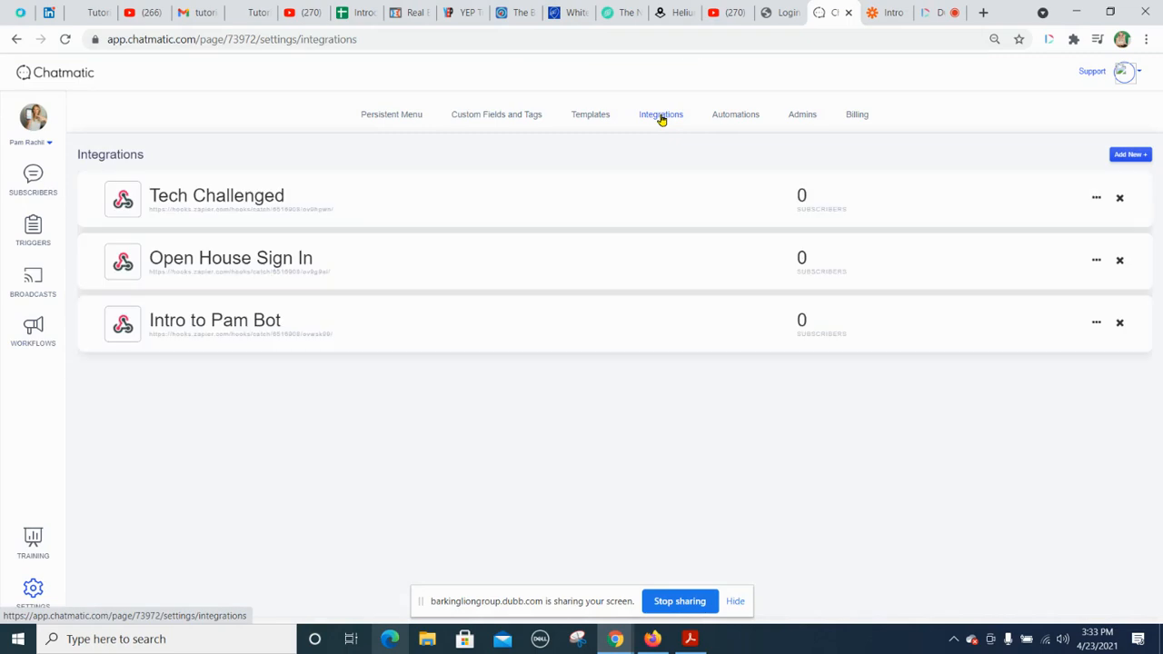
left_click(1120, 324)
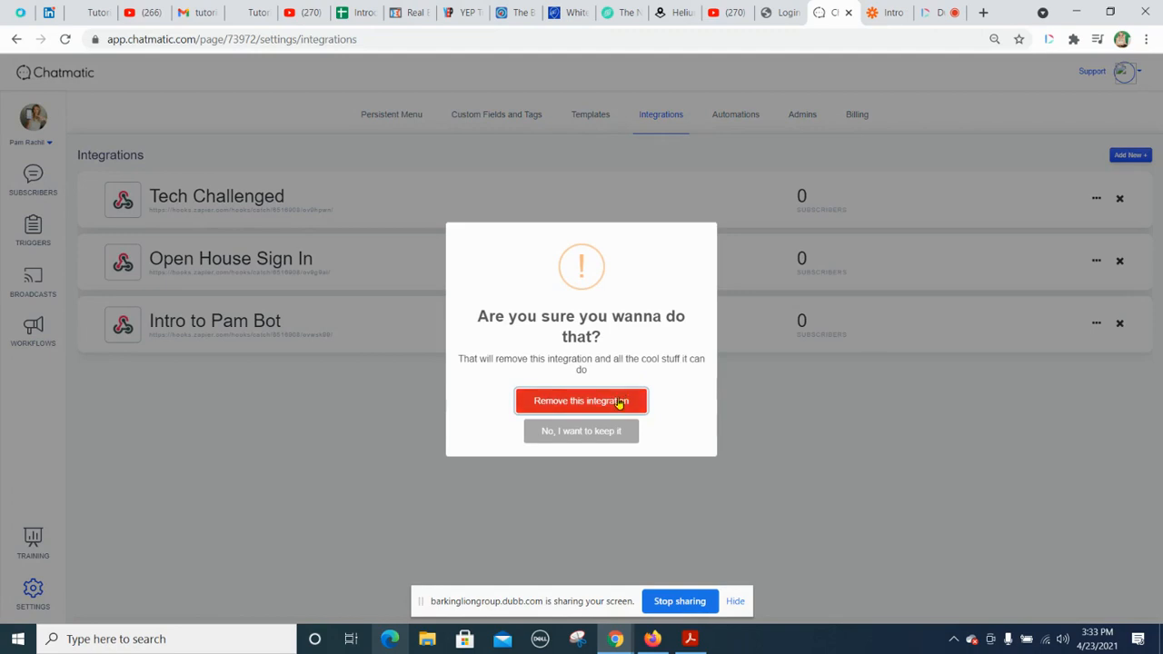
left_click(618, 403)
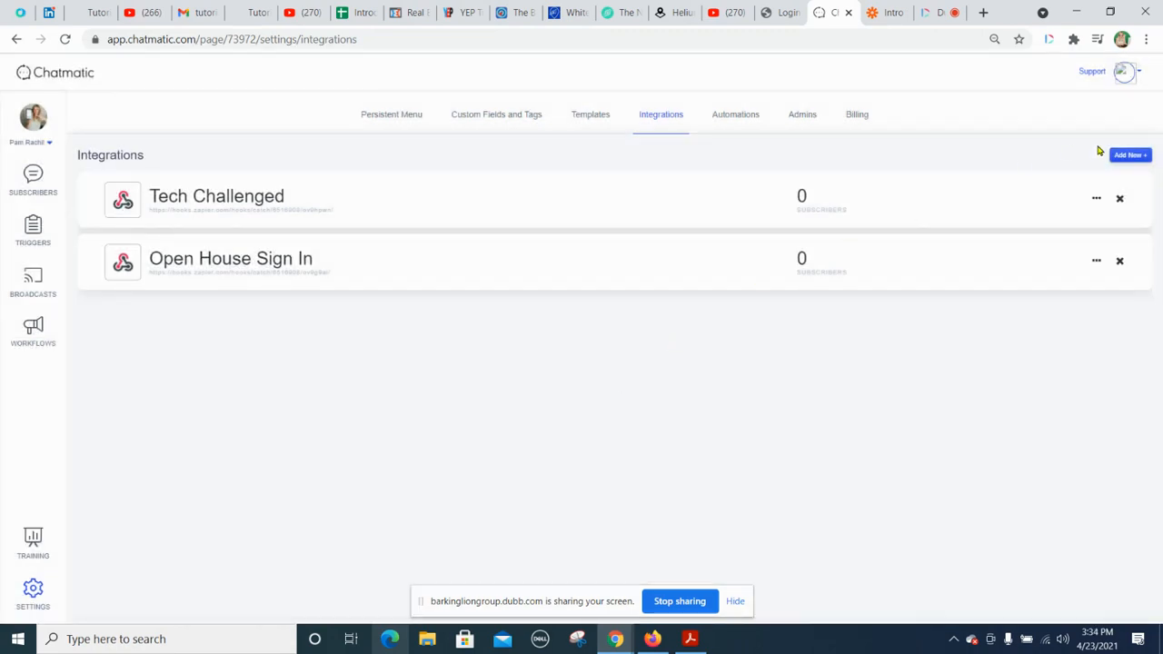
Step: Add a new webhook integration and name it "Intro to Pam"
left_click(1126, 155)
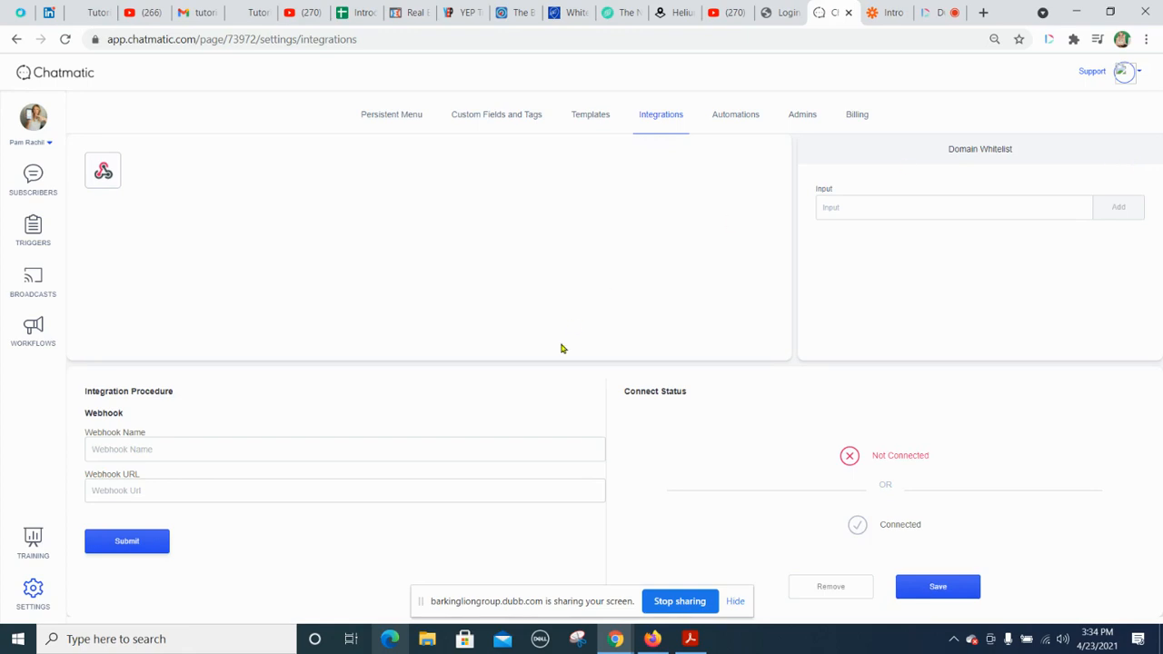
left_click(163, 447)
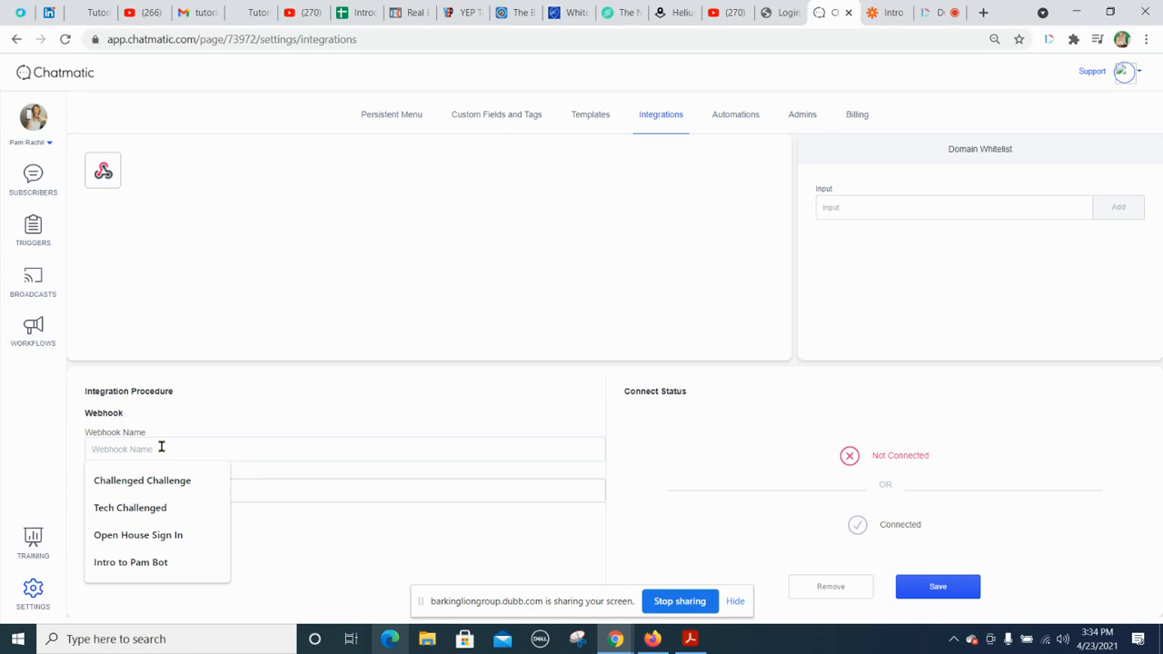
type("Intro")
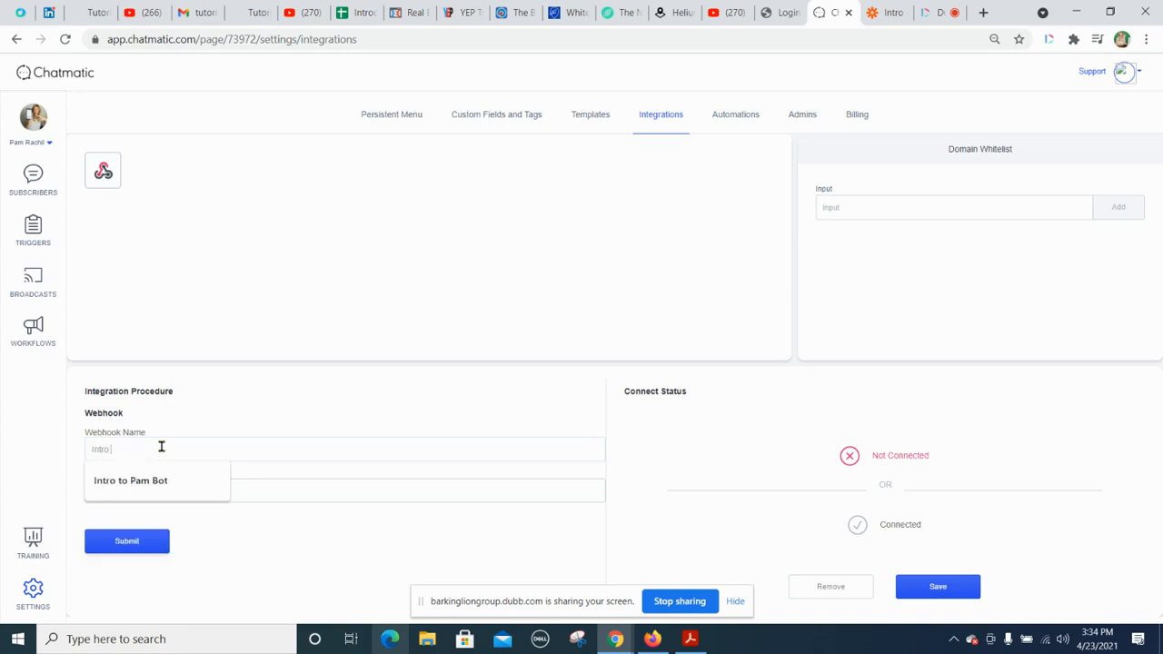
type(" to Pam")
key("Tab")
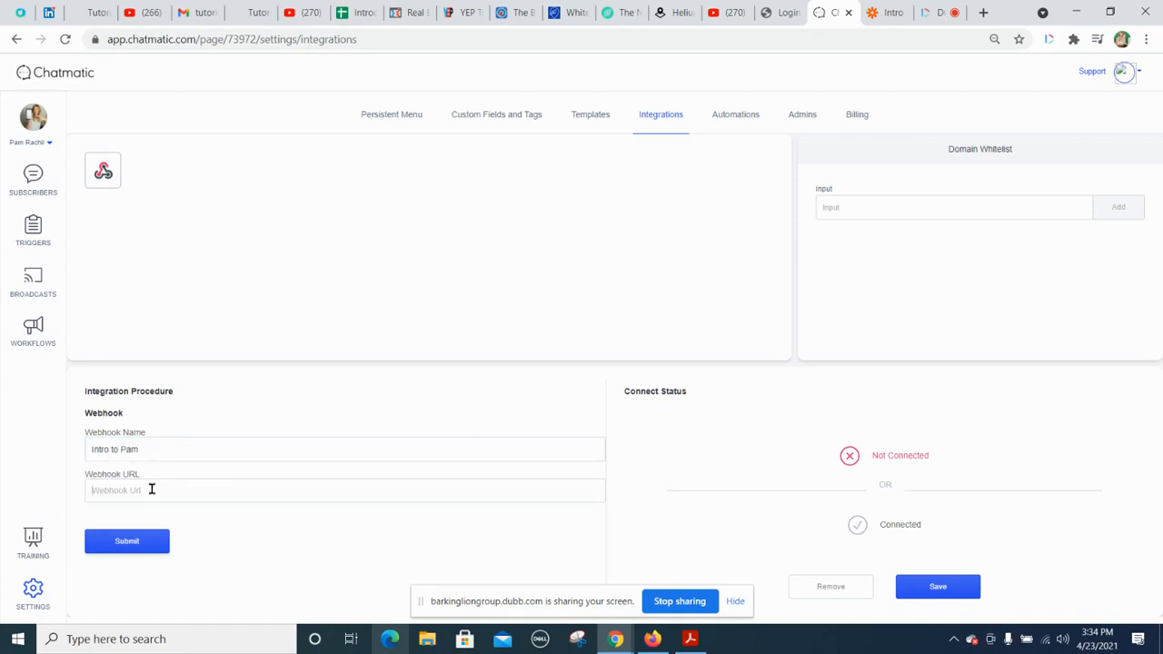
Step: Paste the copied Zapier webhook URL into the new integration, submit it and save the integration
right_click(153, 490)
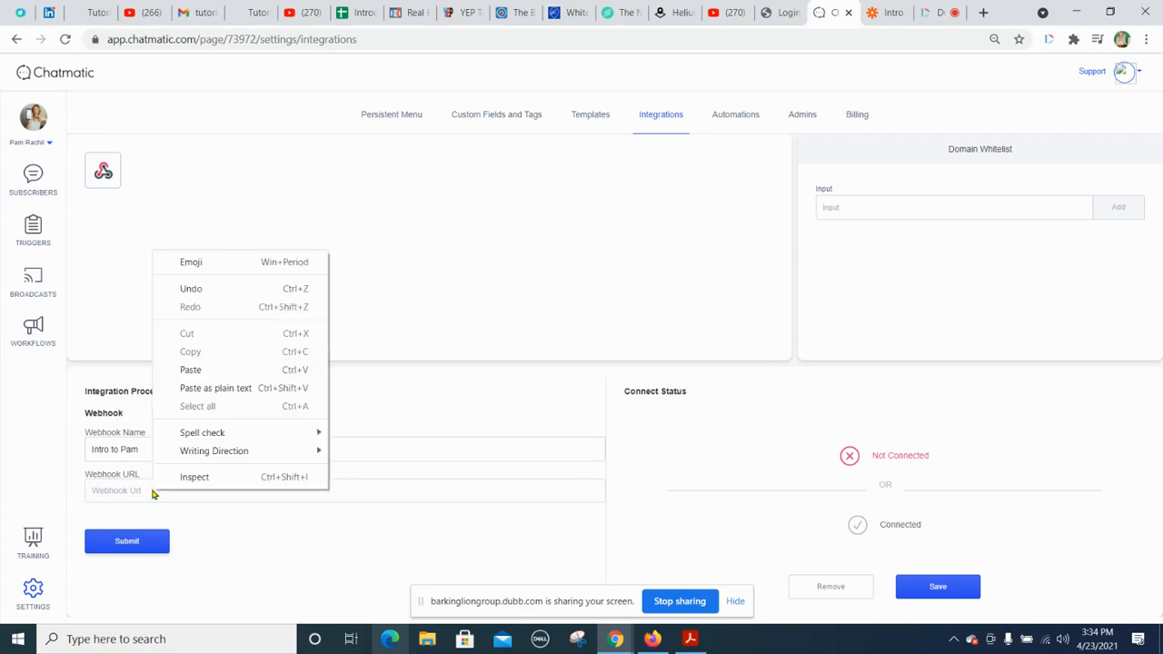
left_click(178, 378)
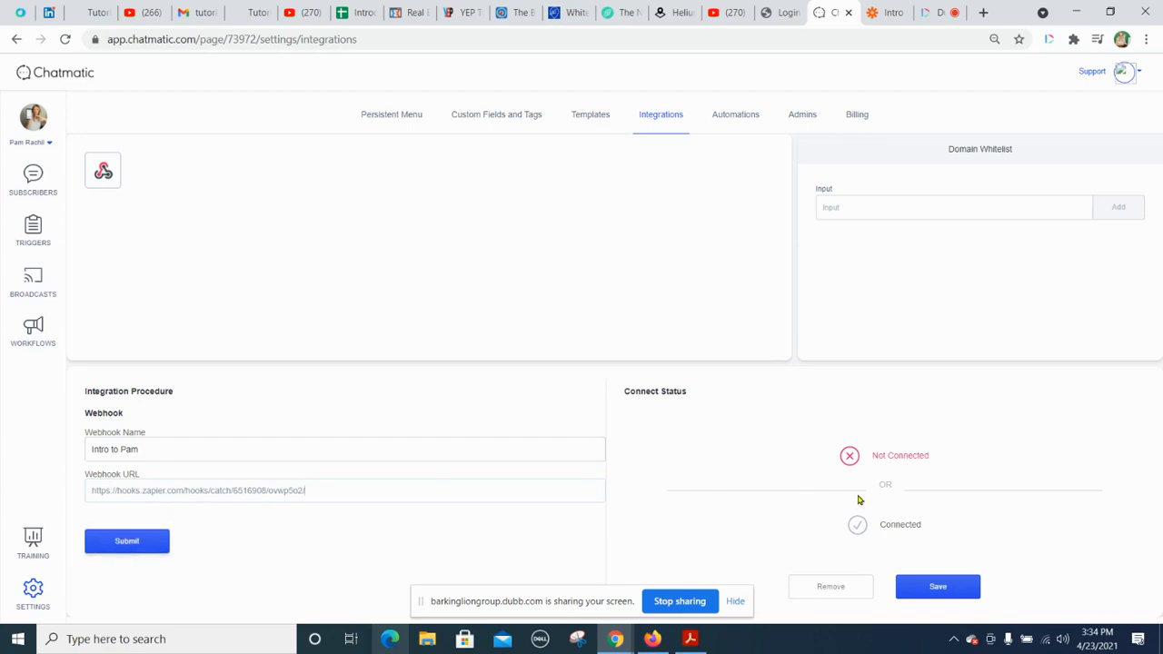
left_click(137, 541)
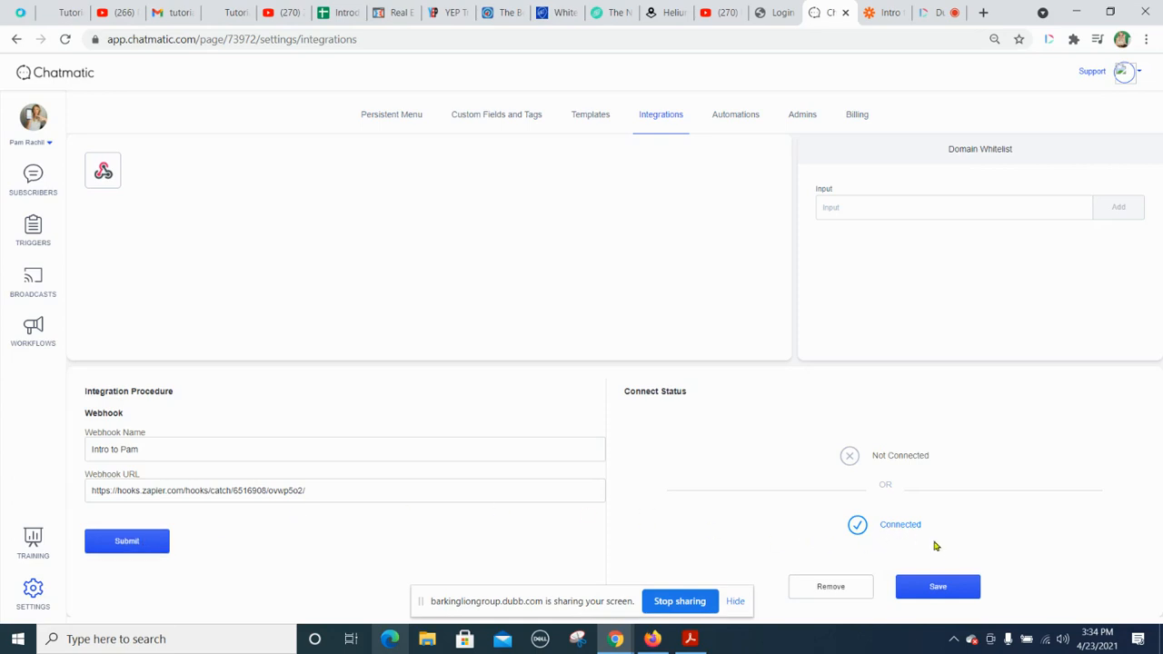
left_click(939, 587)
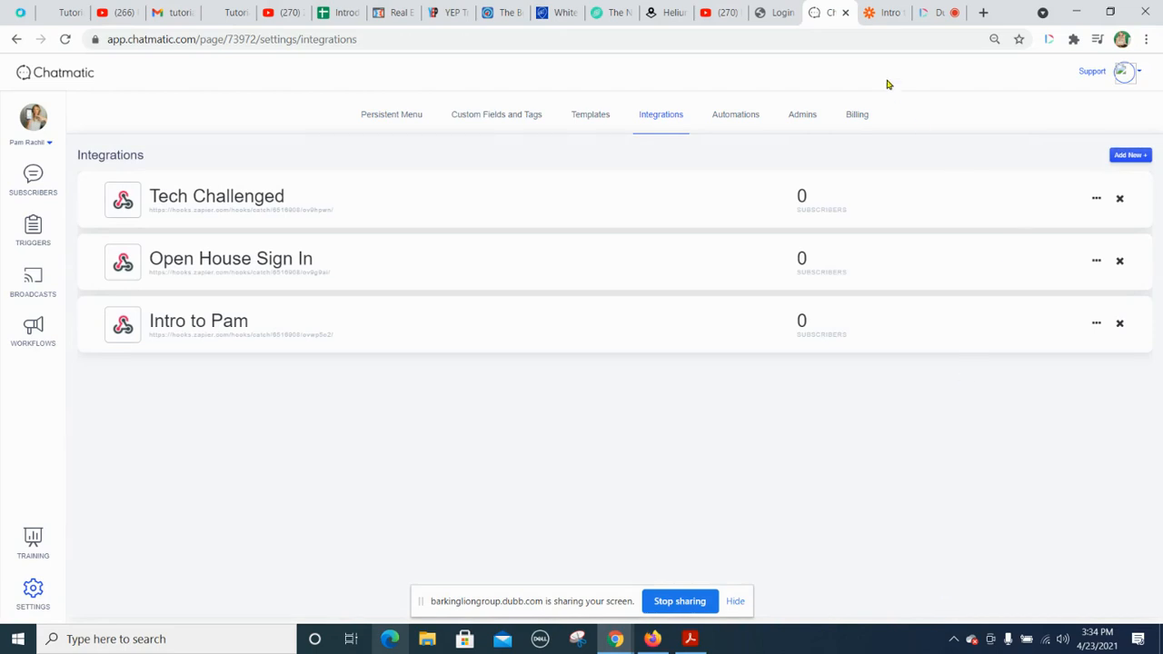
Step: Switch back to Zapier and complete the Catch Hook trigger setup, proceeding to the trigger test
left_click(886, 15)
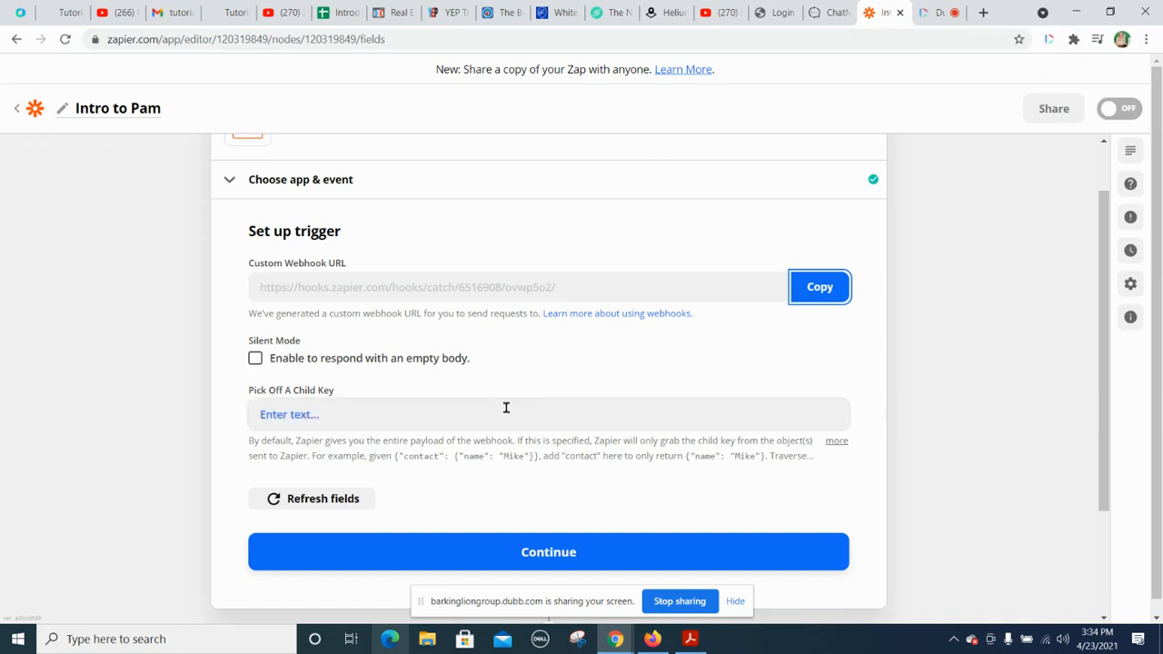
left_click(539, 556)
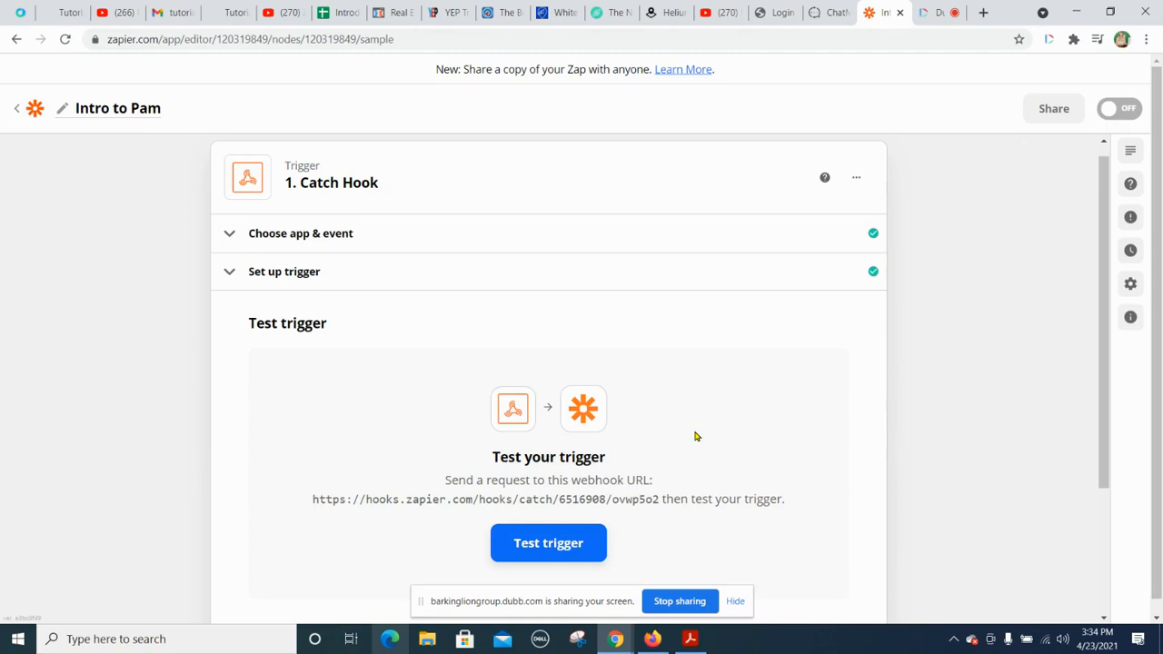
Step: Return to Chatmatic, create a new automation named "Intro to Pam" and turn it on
left_click(830, 12)
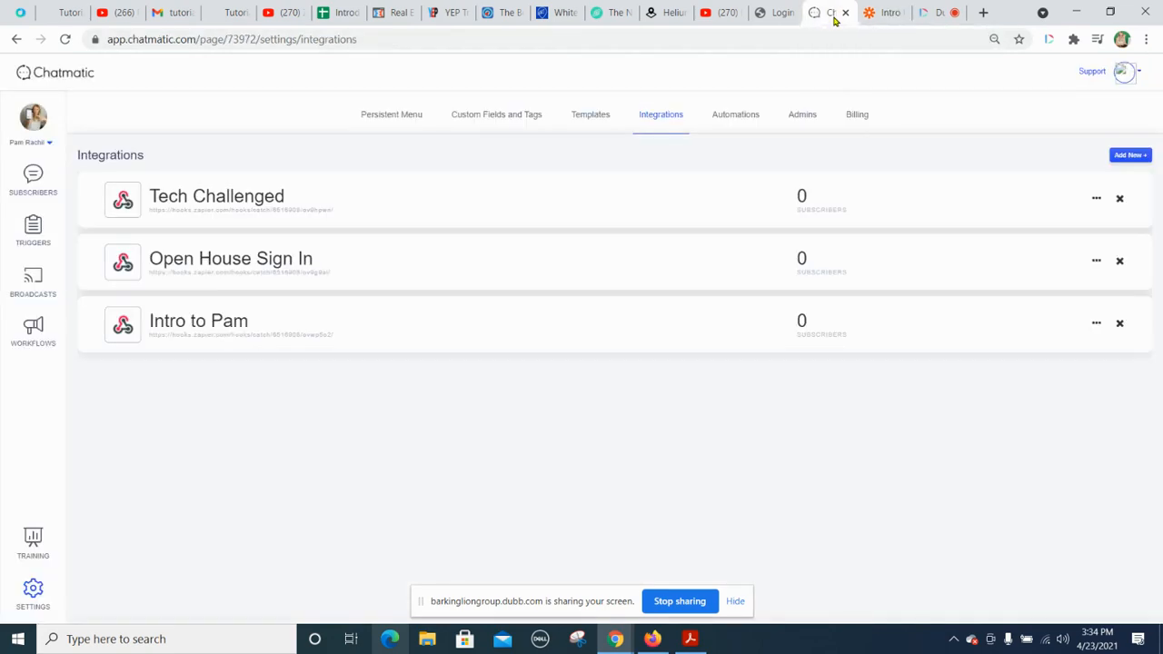
left_click(677, 127)
left_click(733, 119)
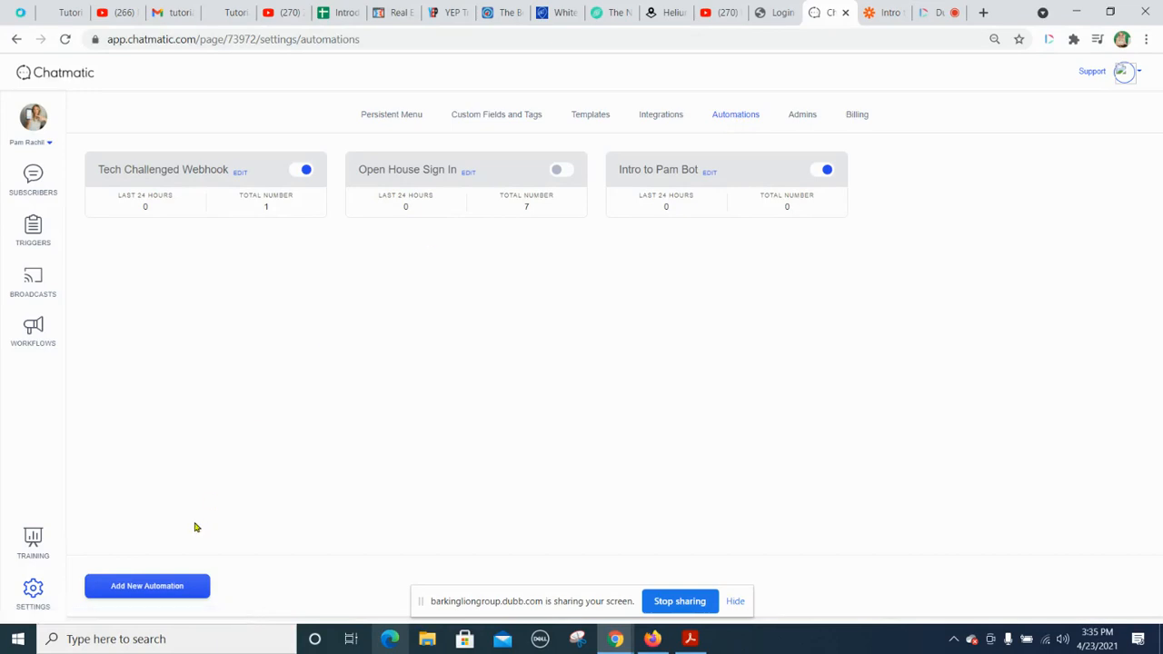
left_click(145, 586)
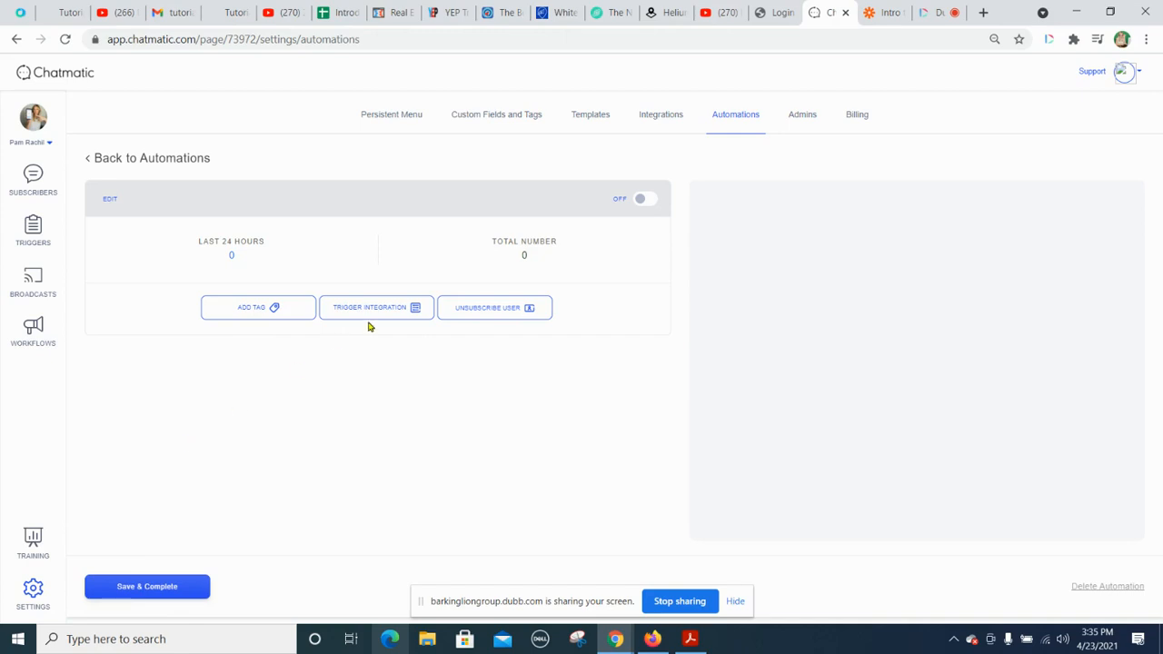
left_click(108, 201)
left_click(618, 200)
left_click(650, 201)
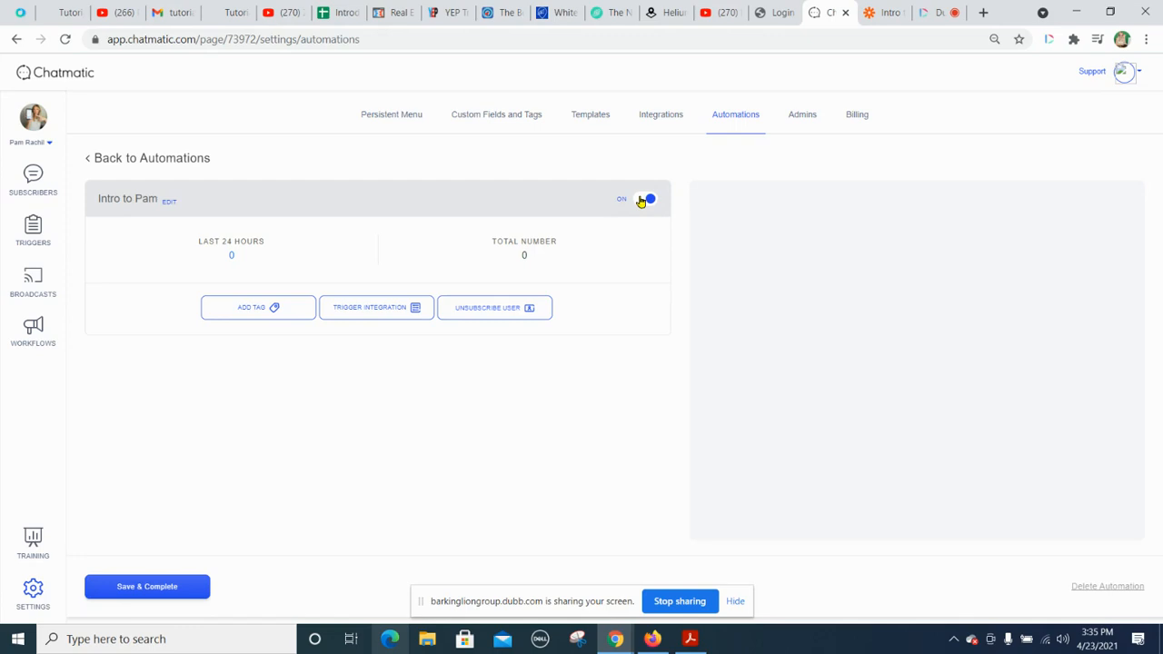
Step: Add a Trigger Integration action using the "Intro to Pam" integration to the automation
left_click(366, 313)
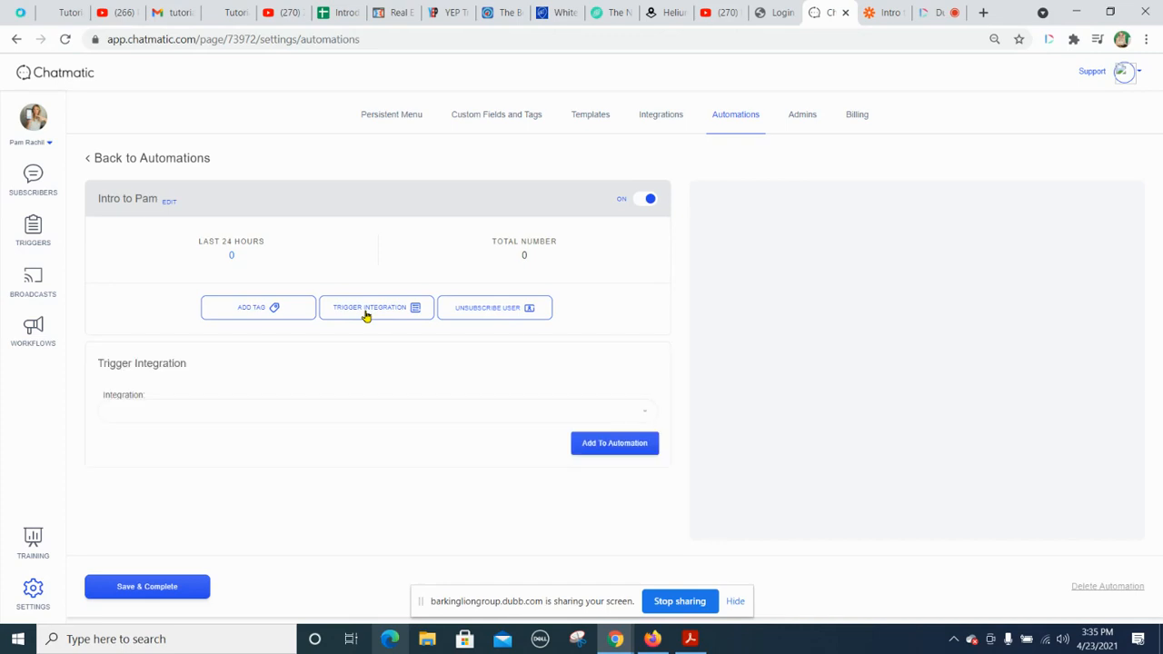
left_click(387, 421)
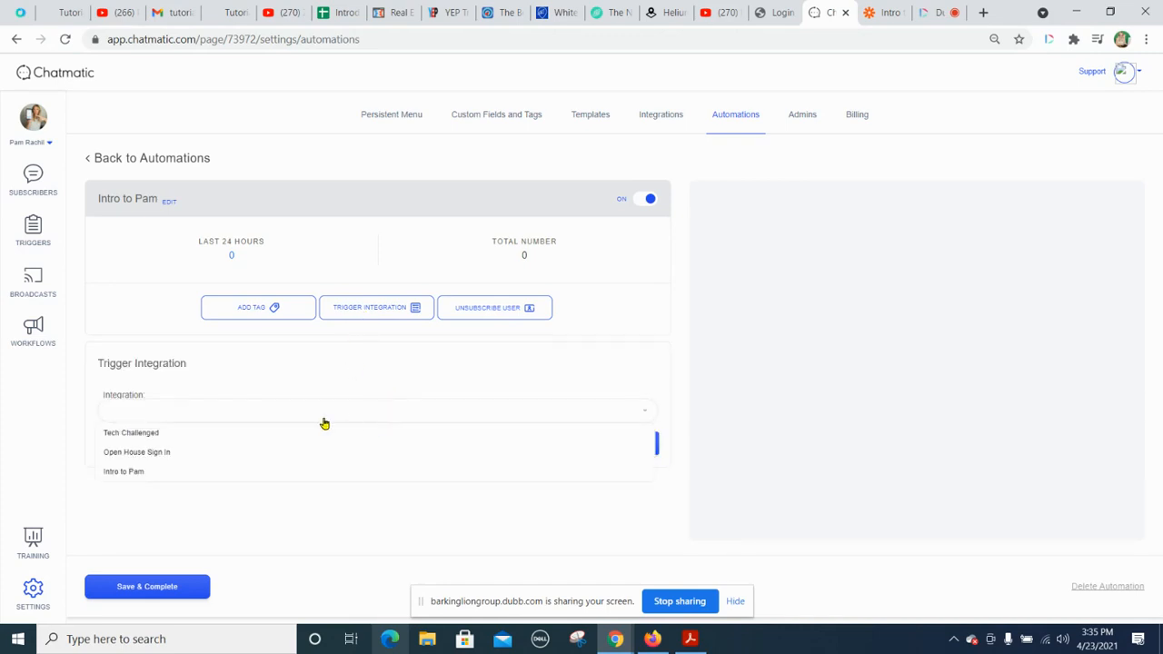
left_click(120, 473)
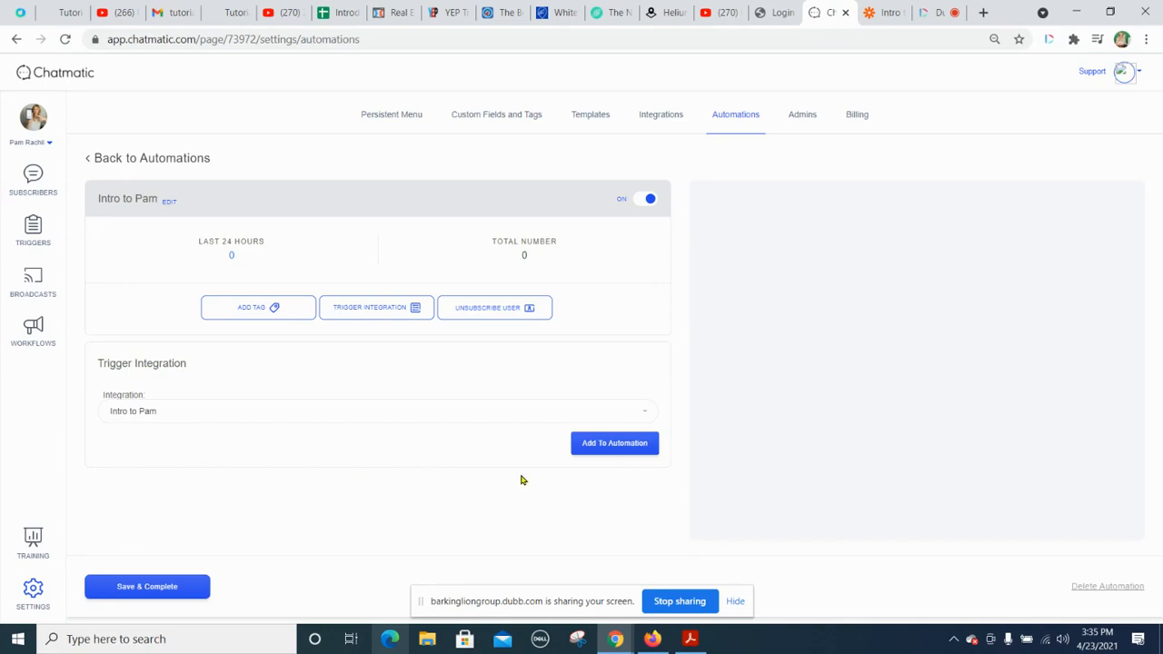
left_click(613, 443)
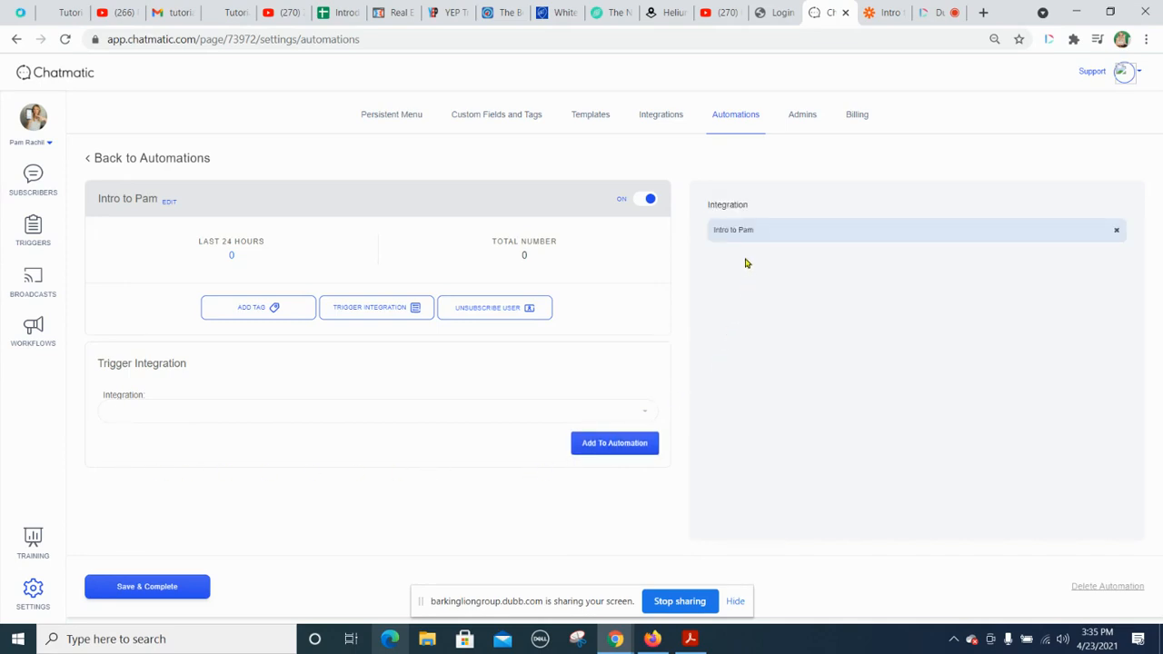
Step: Save the "Intro to Pam" automation and delete the duplicate automation named "Intro to Pam Bot"
left_click(138, 588)
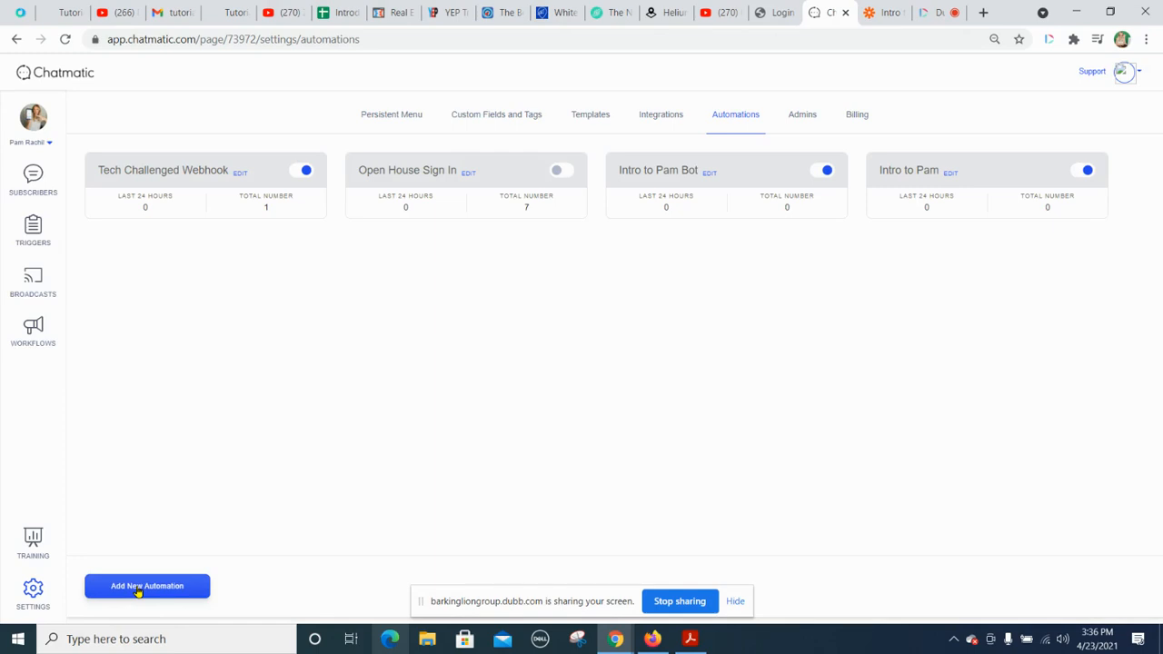
left_click(709, 174)
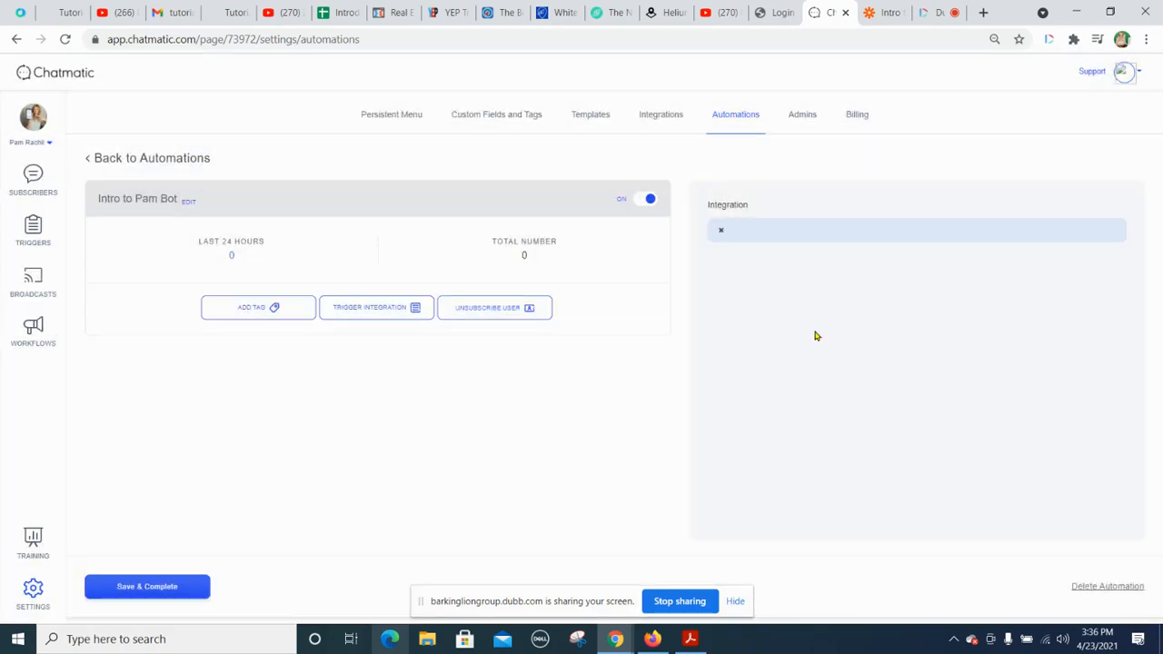
left_click(1111, 587)
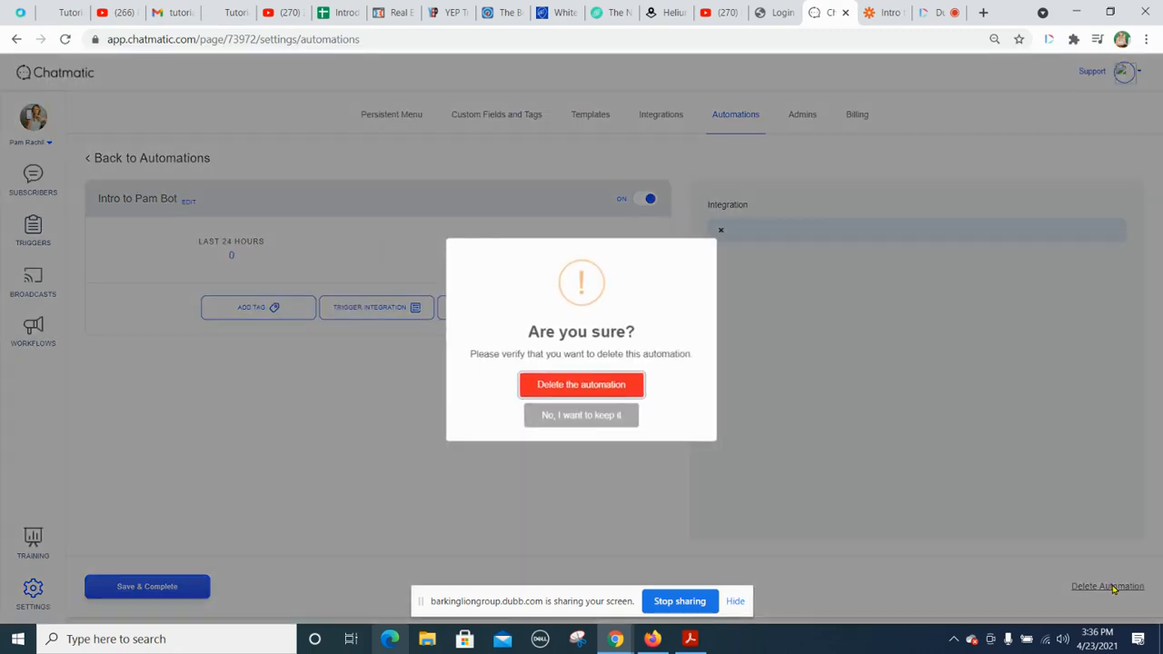
left_click(581, 387)
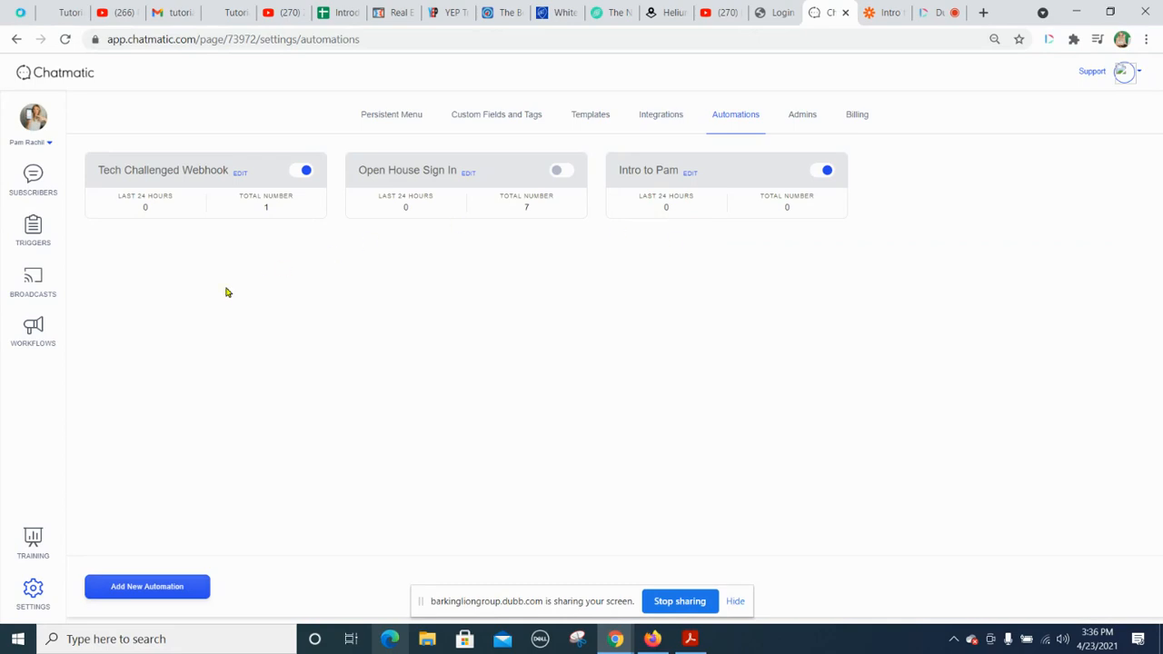
Step: Open the "Intro to Pam" workflow for editing and bring up the settings of the Email quick reply in Send Message 2
left_click(31, 336)
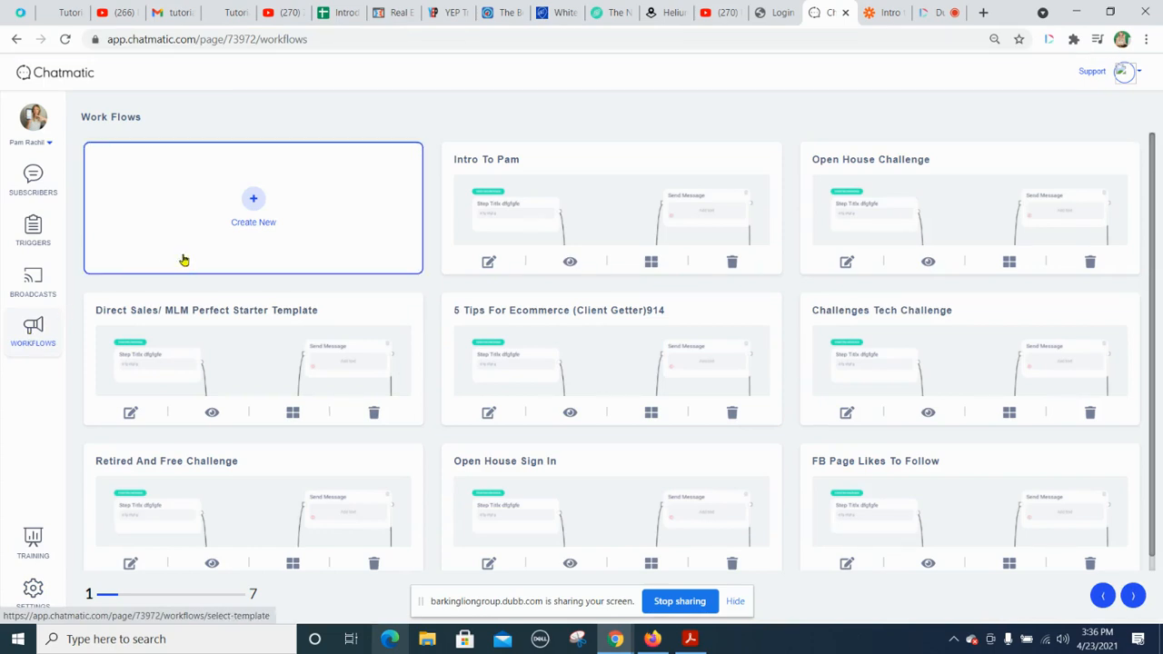
left_click(487, 264)
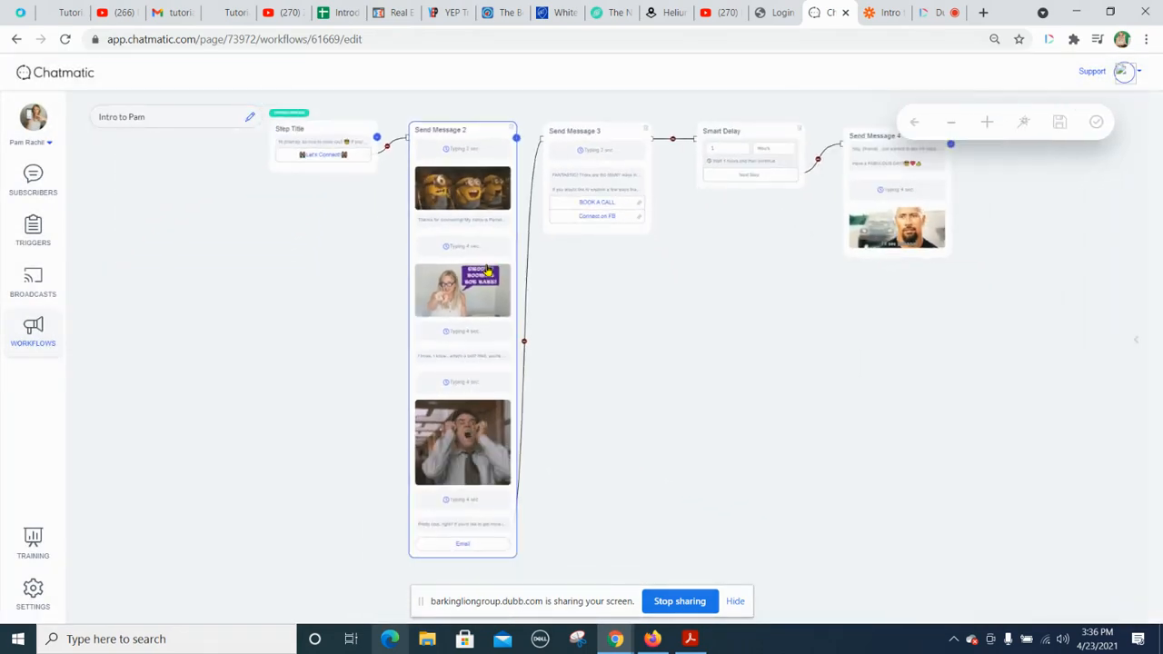
left_click(467, 548)
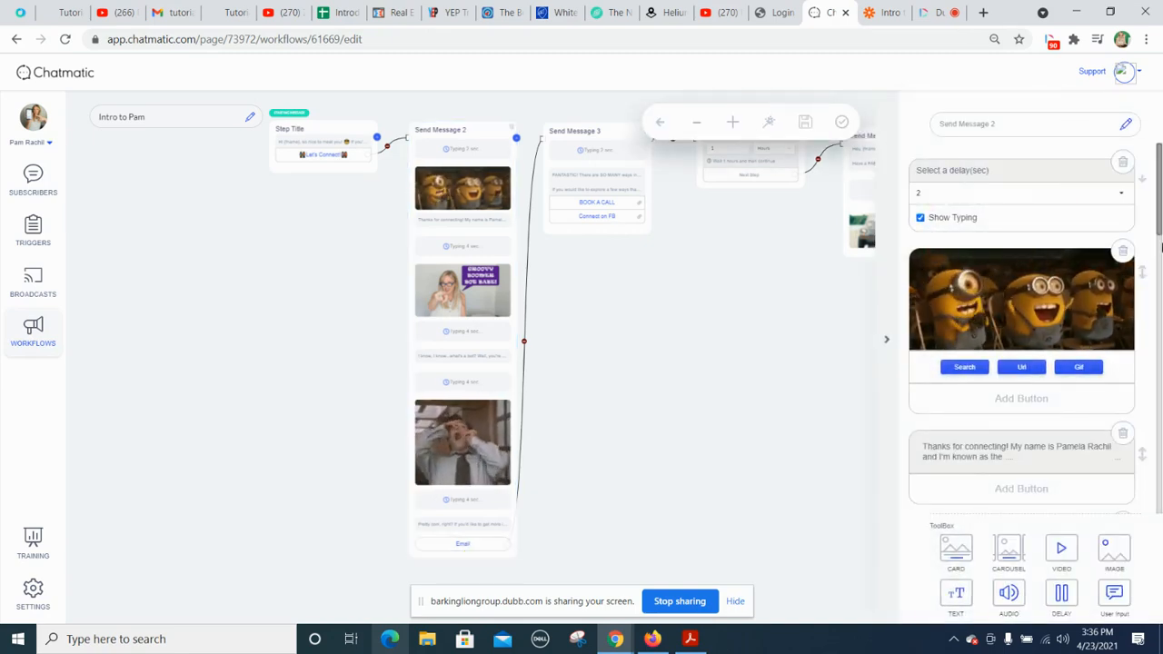
left_click_drag(1160, 208, 1160, 488)
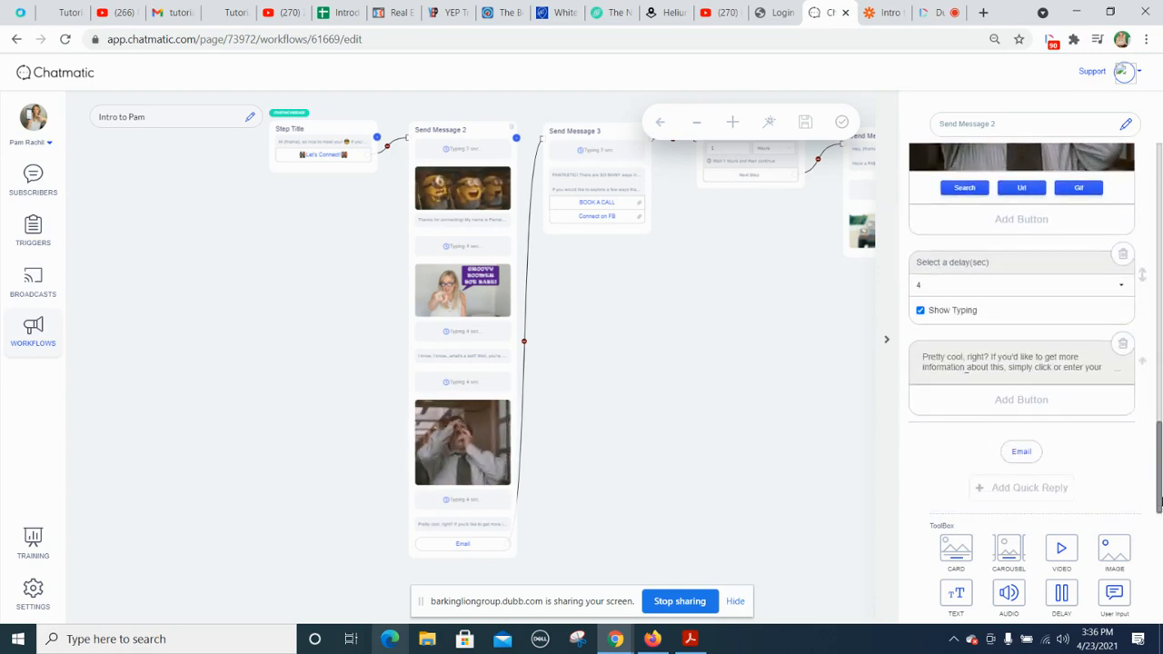
left_click(1021, 454)
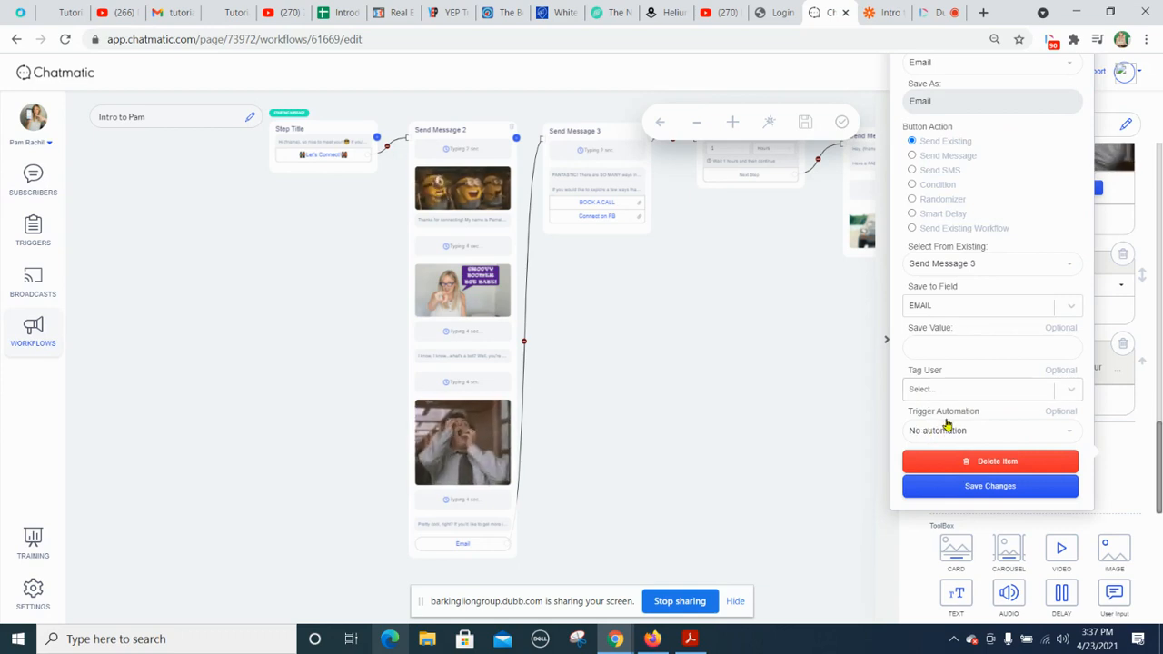
Step: Set the Email quick reply to trigger the "Intro to Pam" automation, then save the changes and the workflow
left_click(1070, 433)
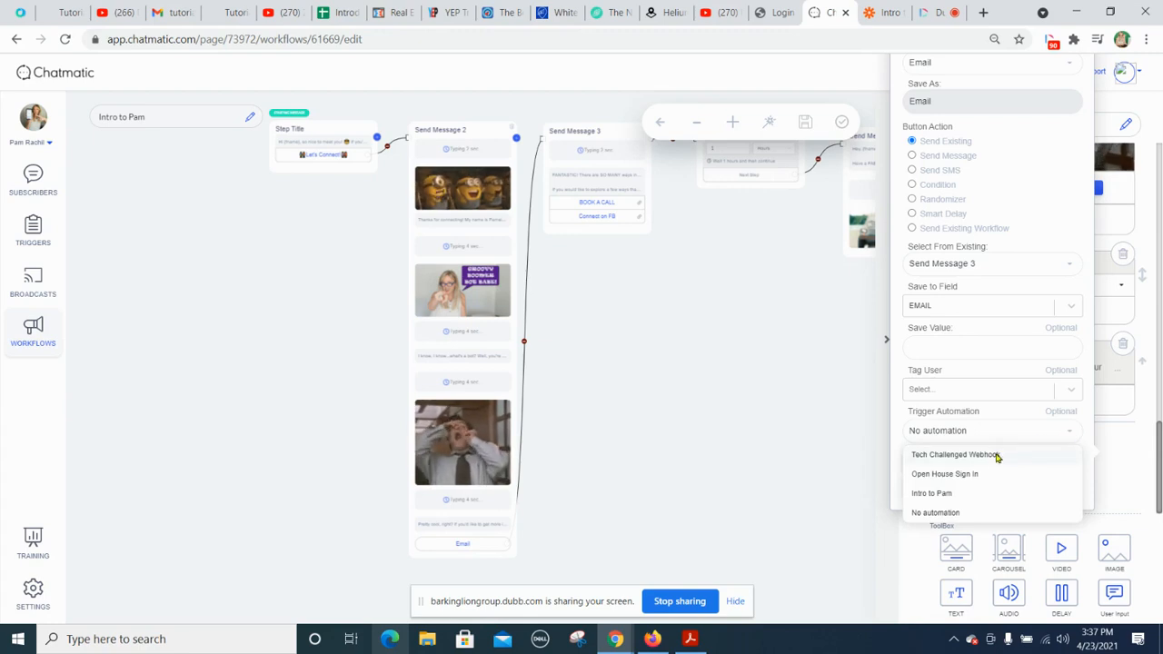
left_click(943, 495)
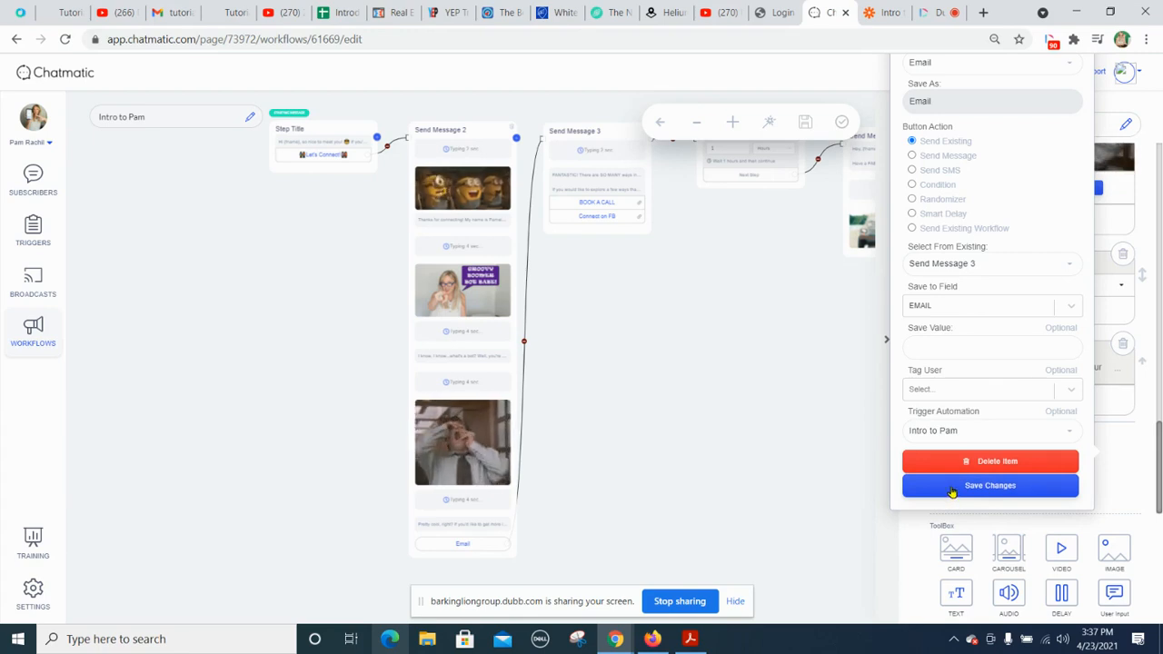
left_click(952, 488)
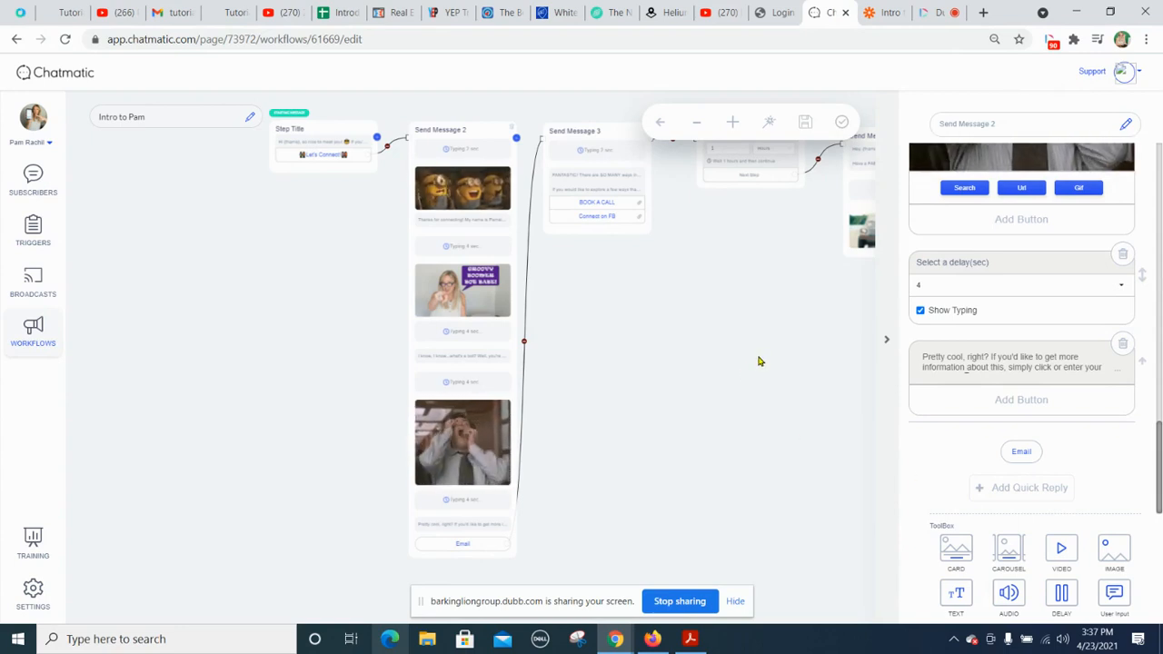
left_click(804, 123)
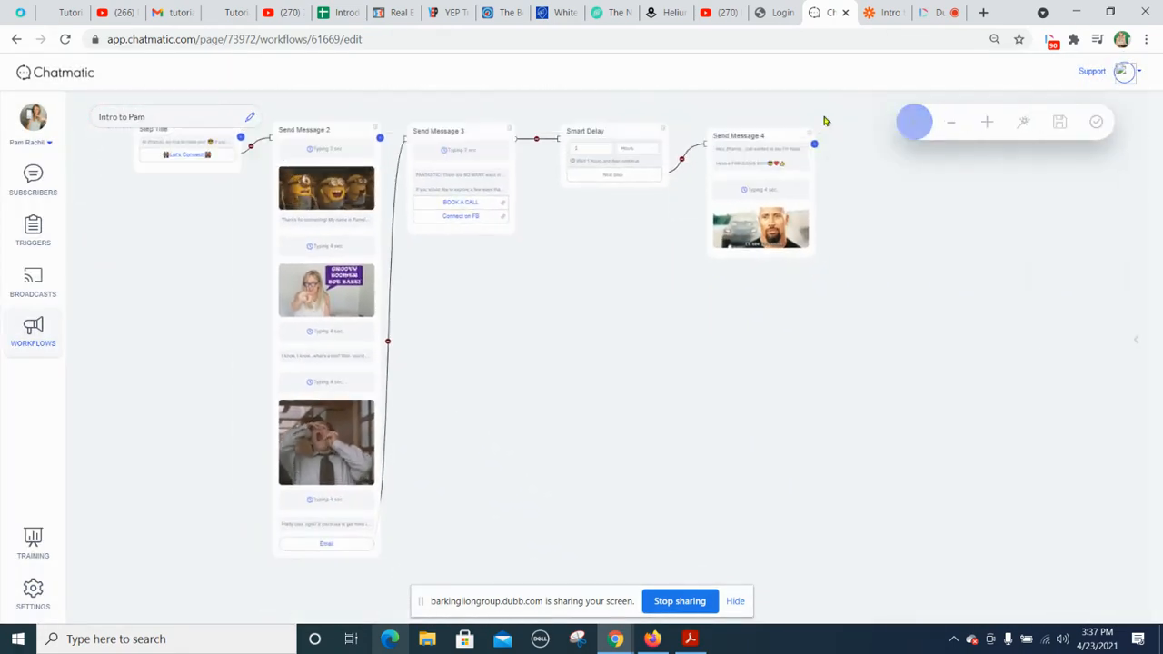
left_click(1097, 123)
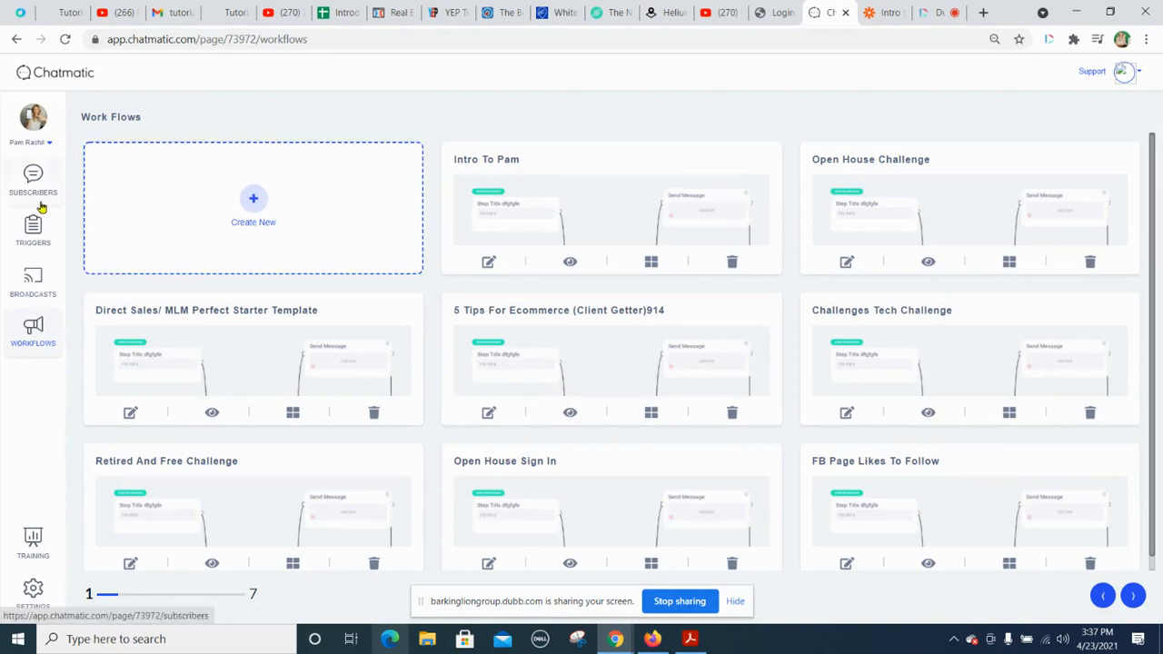
Step: Copy the link URL of the "Introduction to Pam" trigger to the clipboard
left_click(33, 231)
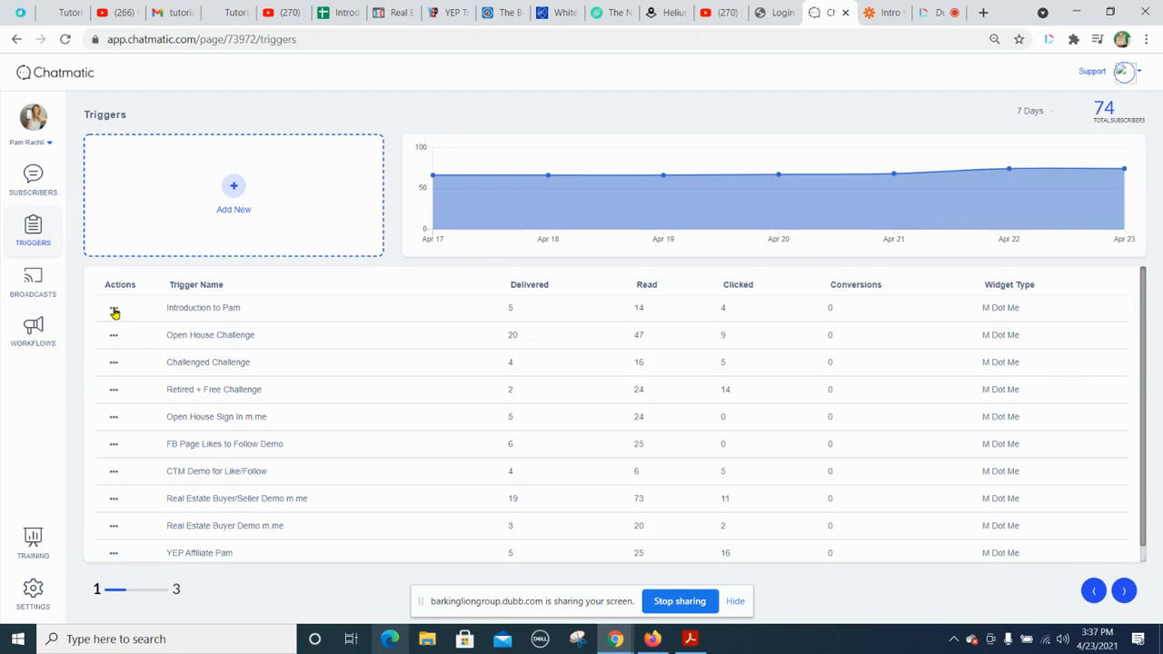
left_click(113, 309)
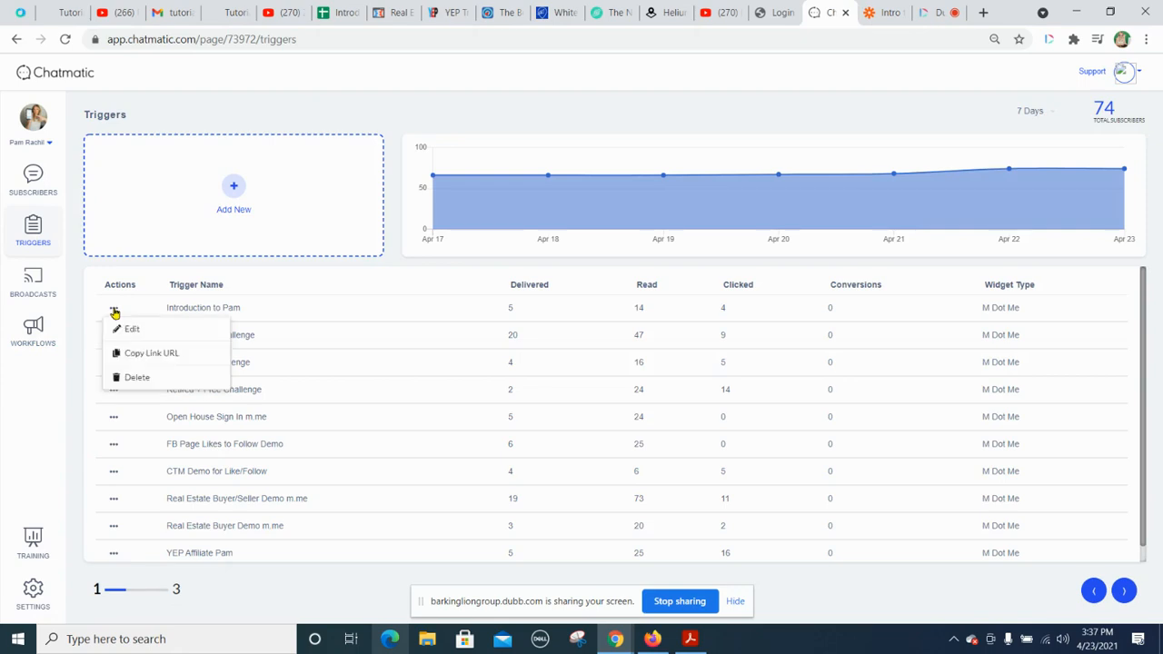
left_click(136, 355)
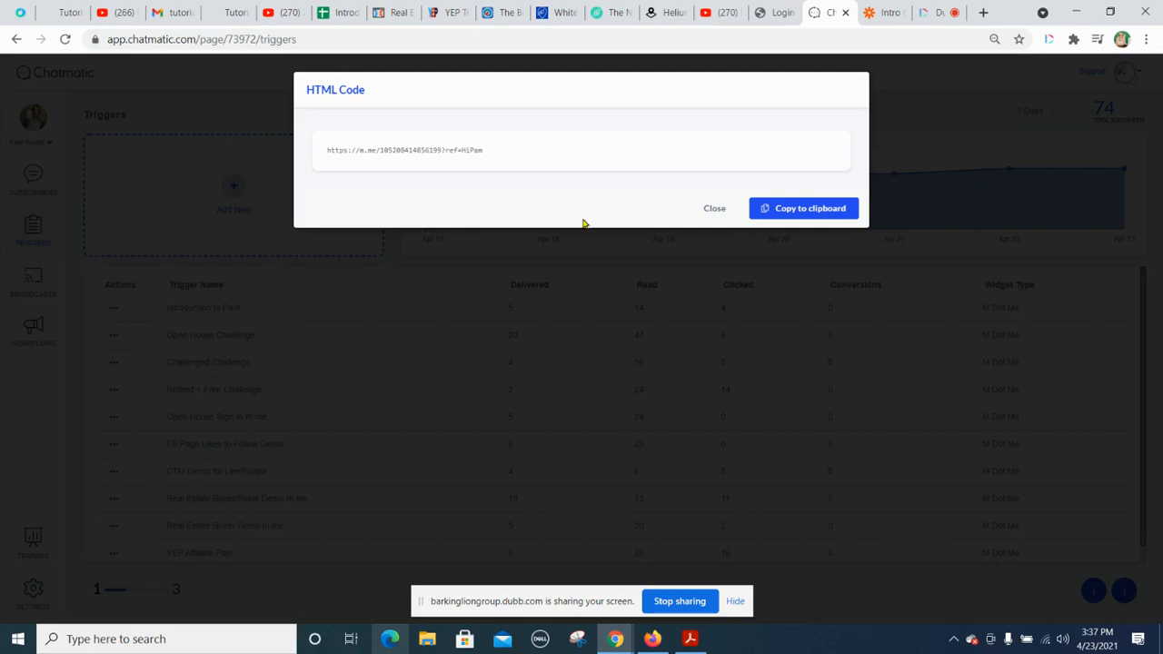
left_click(832, 209)
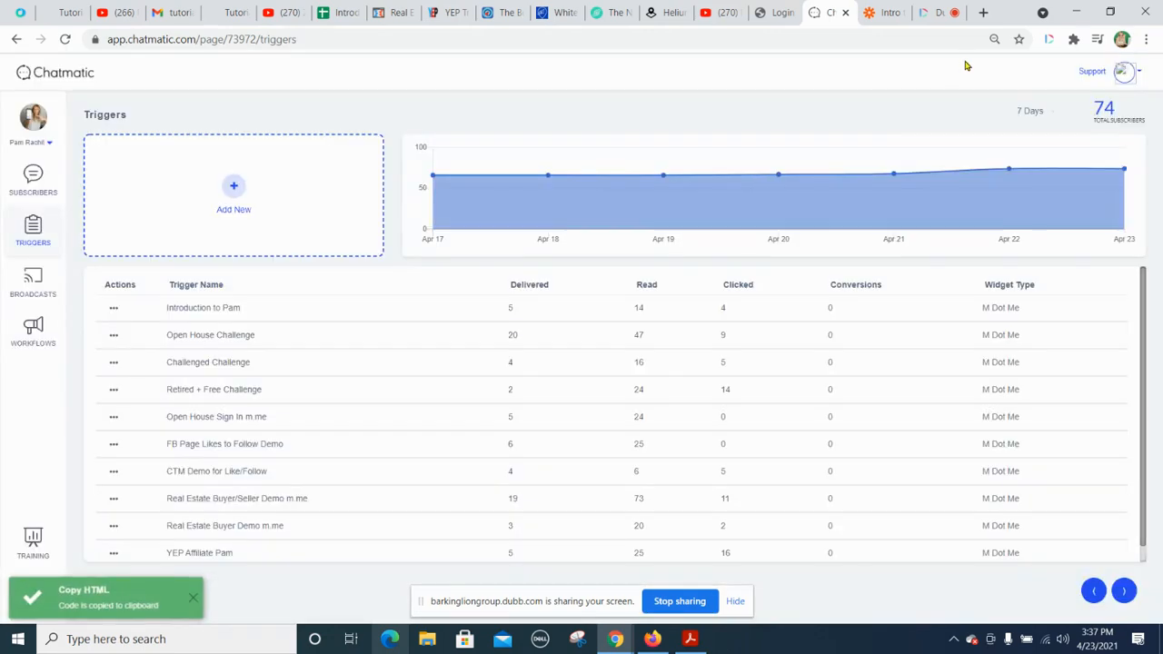
Step: Run the bot from the copied link in a new browser tab, choosing "Let's Connect!" and submitting the suggested e-mail address
left_click(983, 13)
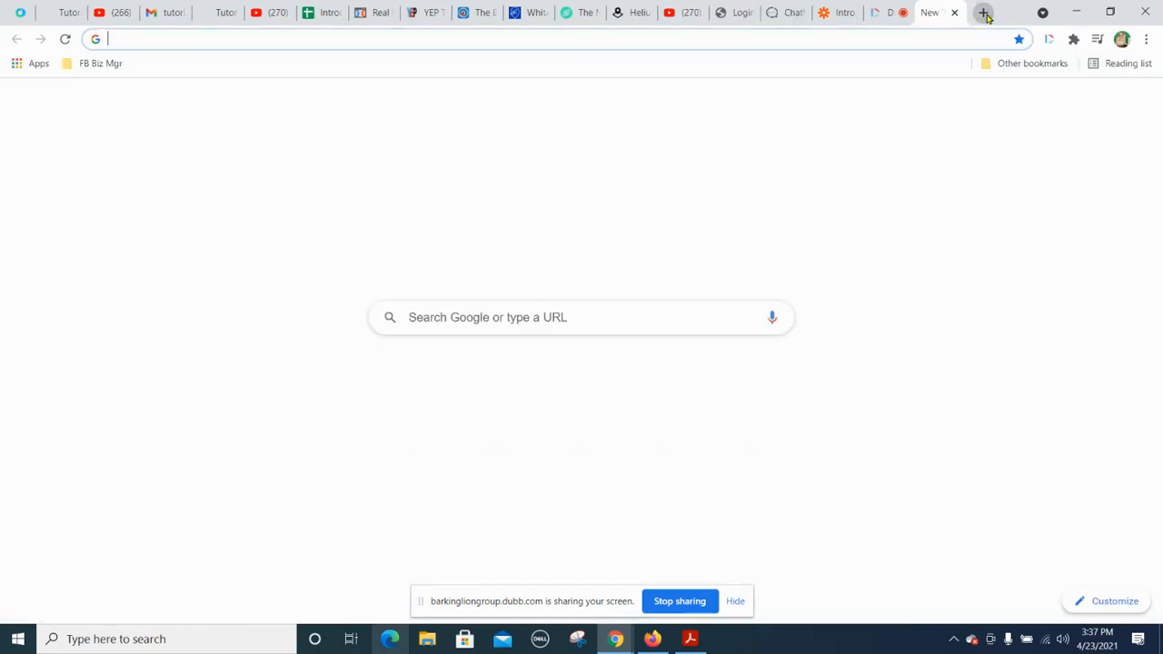
right_click(597, 39)
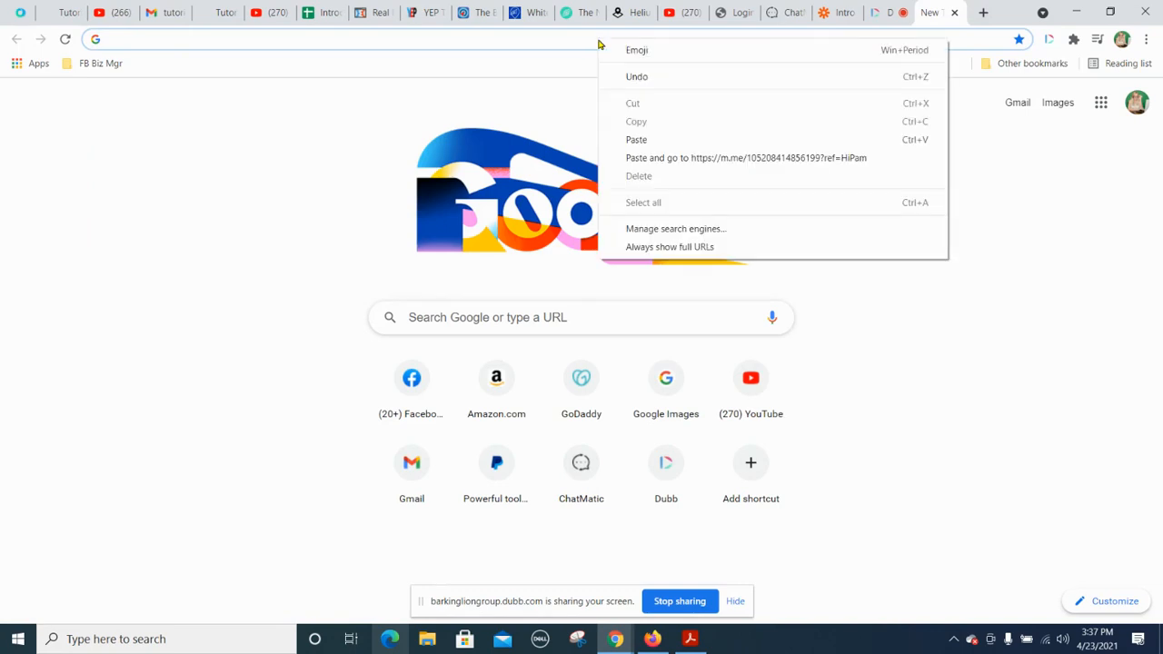
left_click(624, 160)
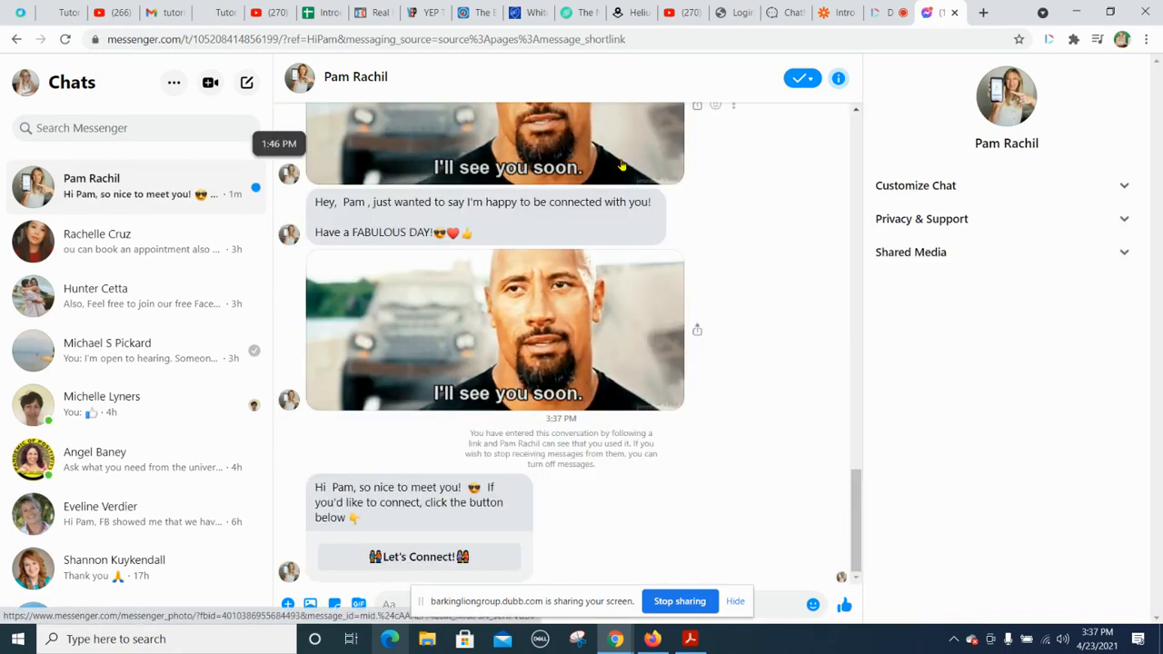
left_click(408, 557)
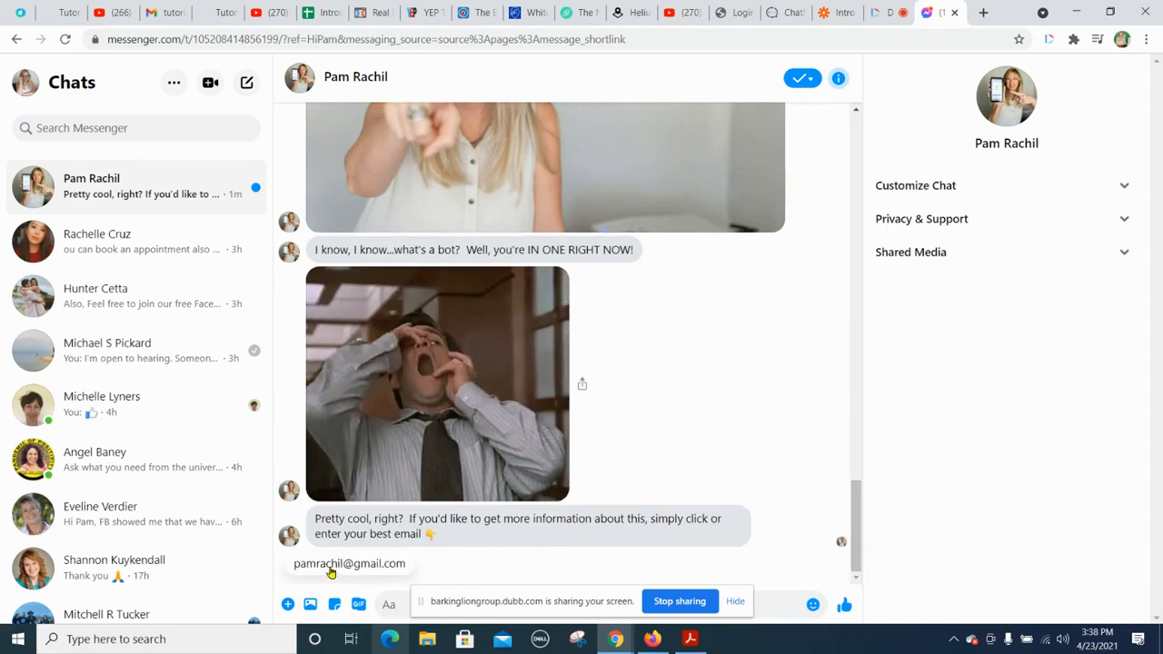
left_click(329, 565)
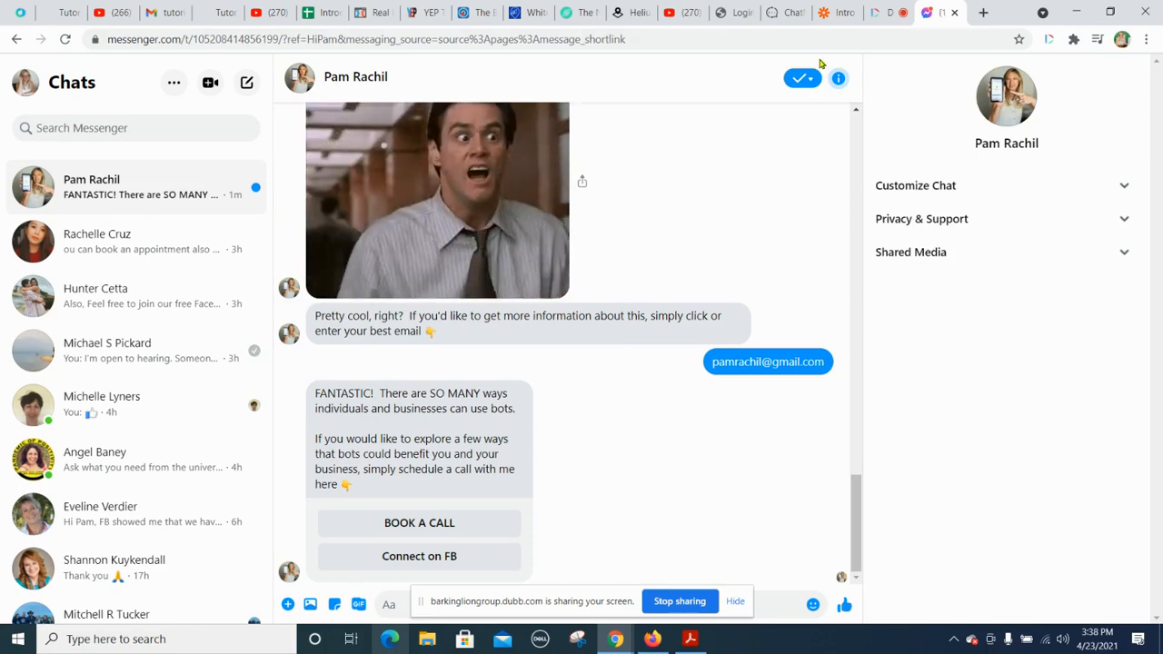
Step: Switch to Zapier, test the Catch Hook trigger and continue to the action step
left_click(838, 14)
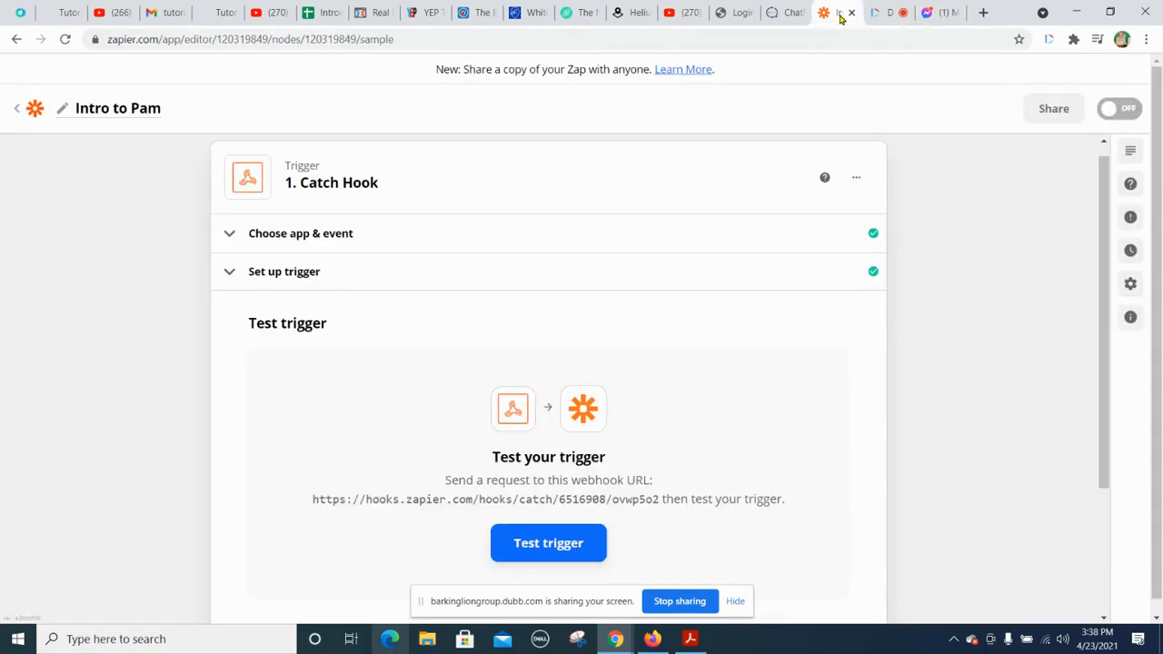
left_click(541, 545)
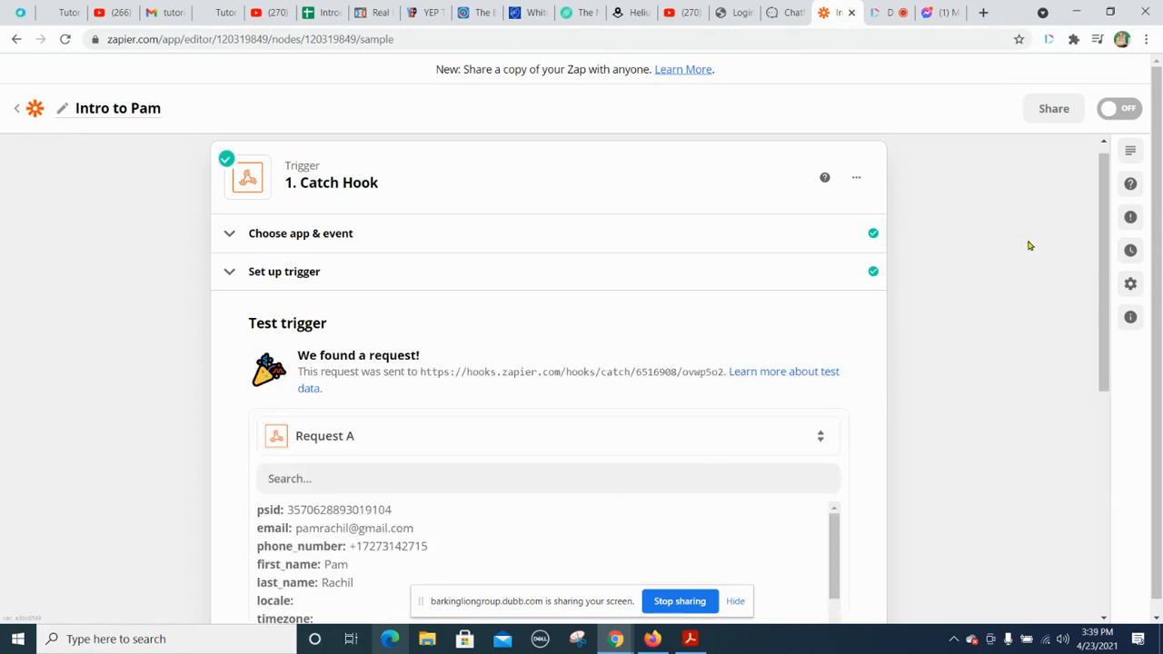
left_click_drag(1105, 184, 1113, 341)
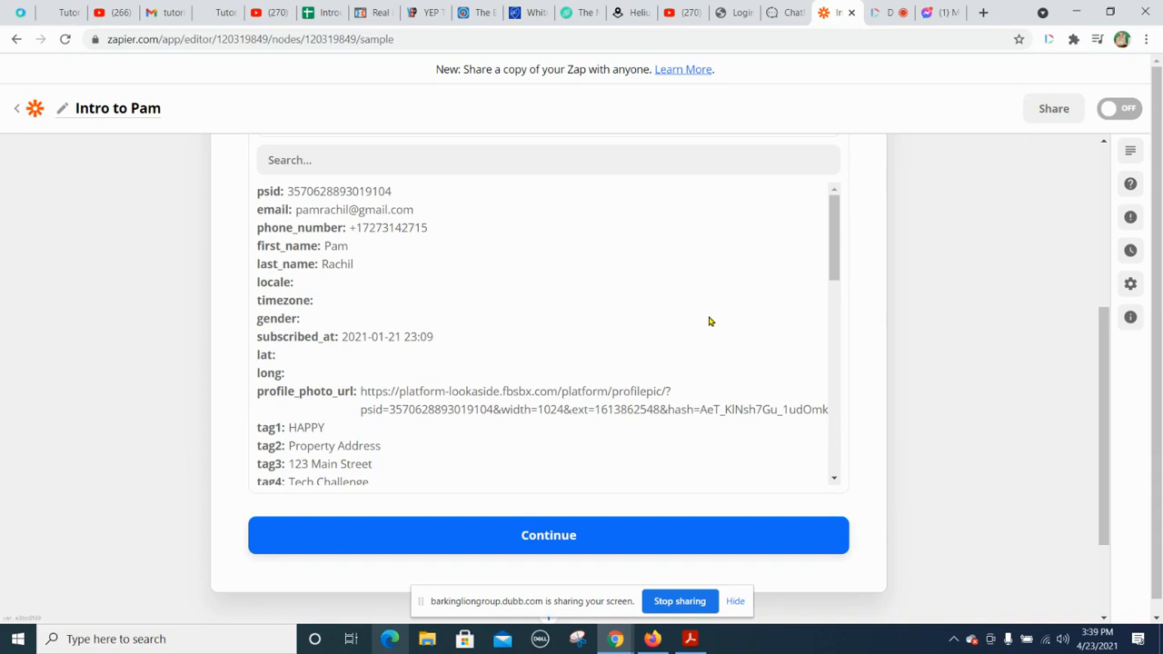
left_click(540, 537)
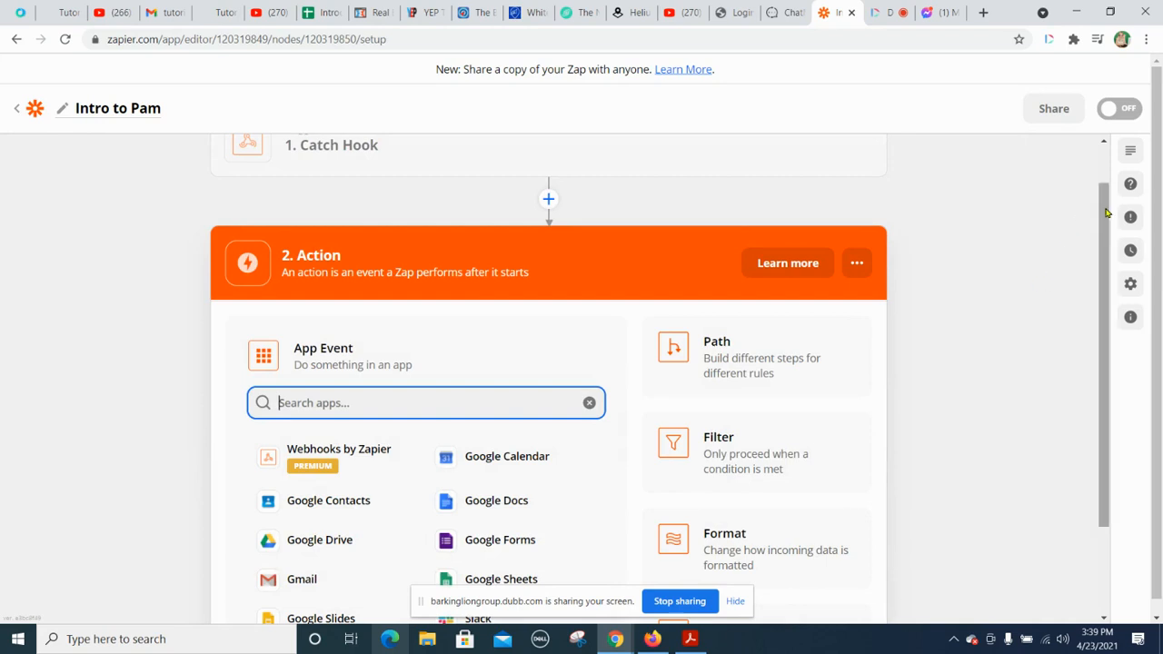
Step: Set the Zap's action to Google Sheets with the Create Spreadsheet Row event and continue to the account choice
left_click_drag(1108, 212, 1108, 298)
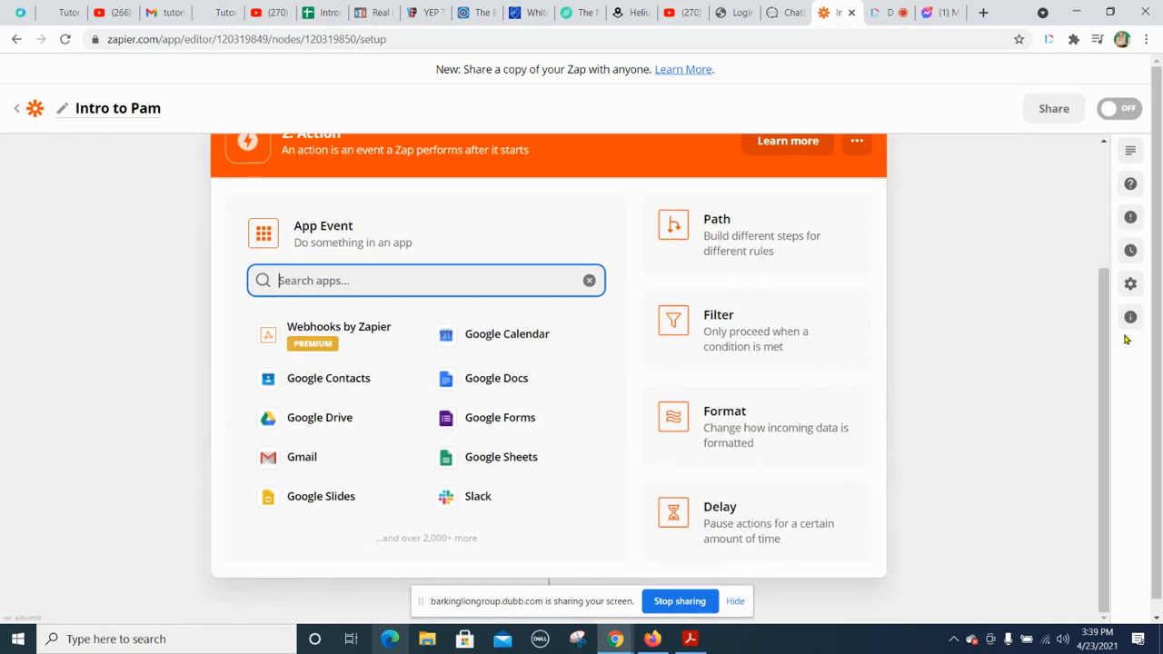
left_click(491, 459)
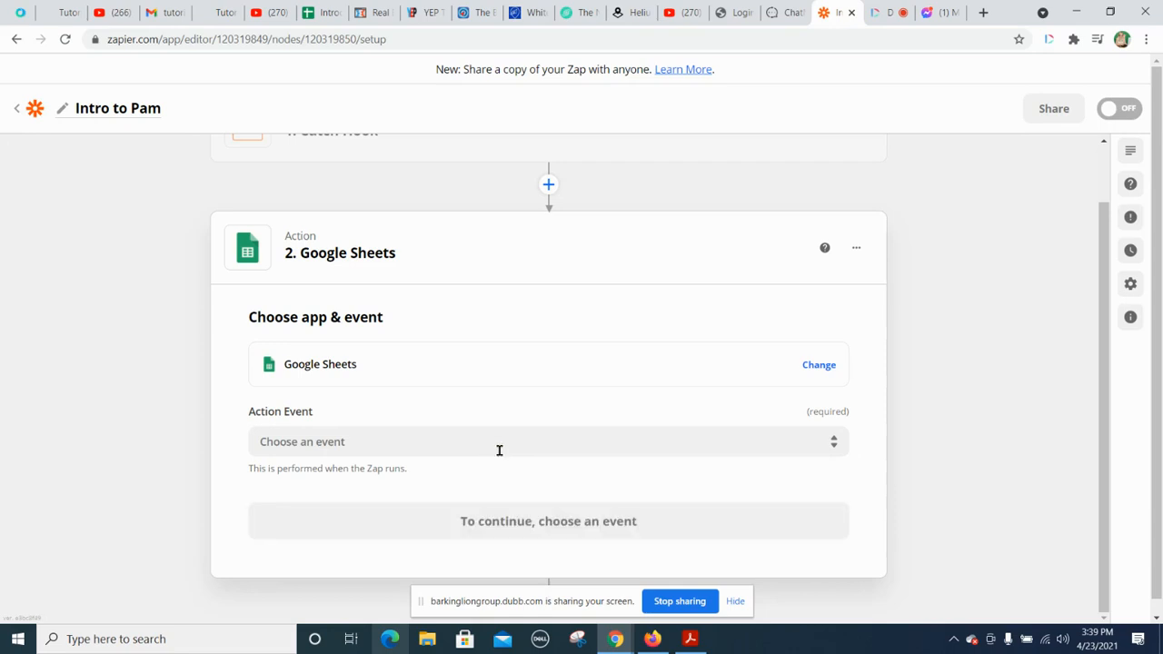
left_click(599, 442)
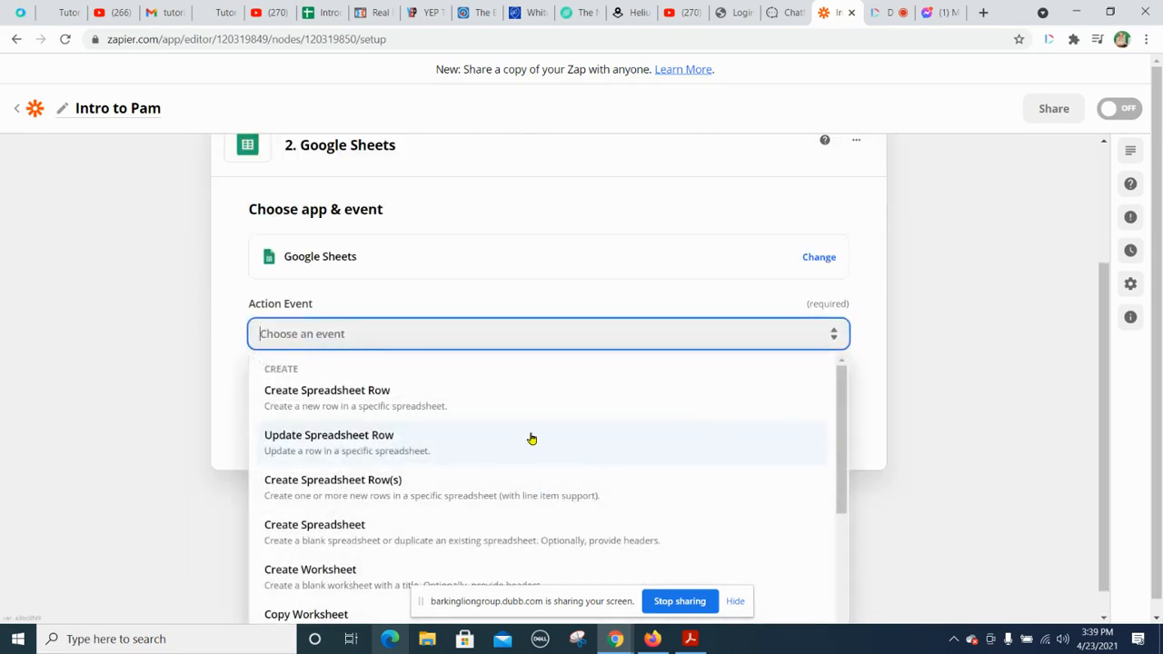
left_click(354, 398)
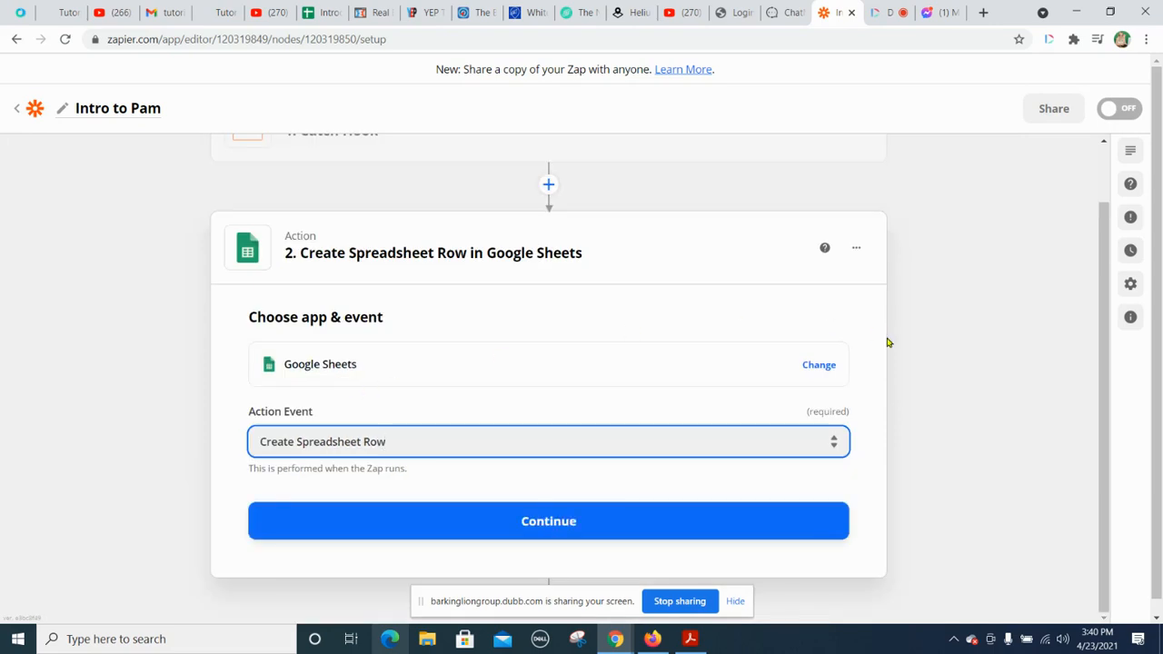
left_click(544, 521)
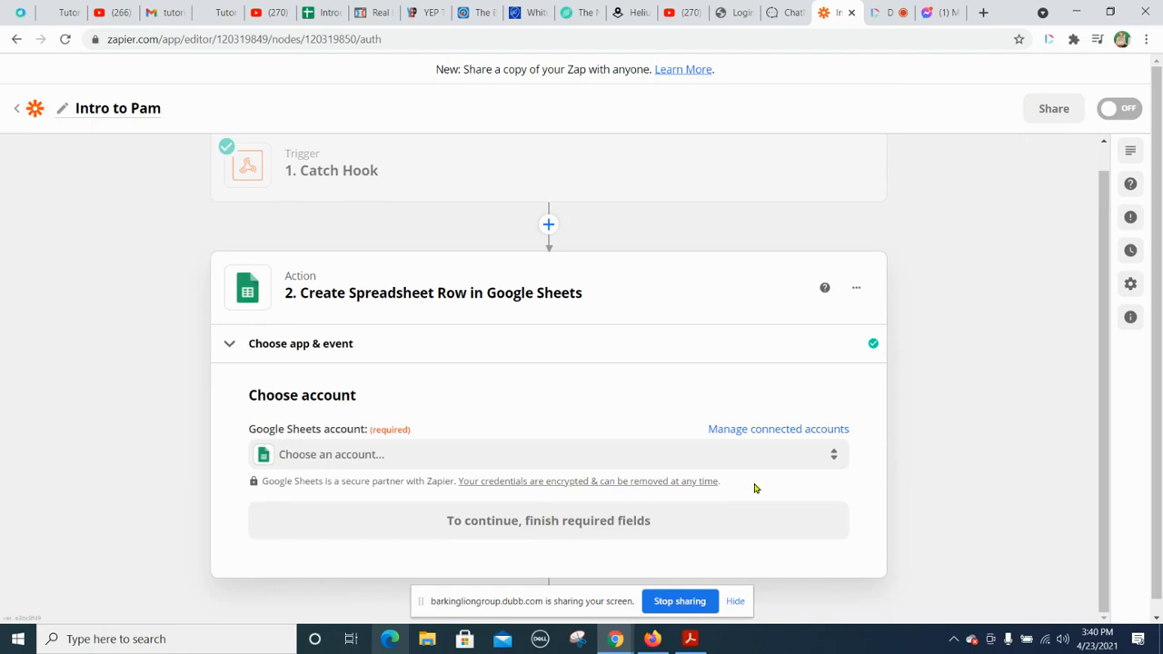
Step: Select the connected Google Sheets account marked #2 for the Create Spreadsheet Row action
left_click(382, 465)
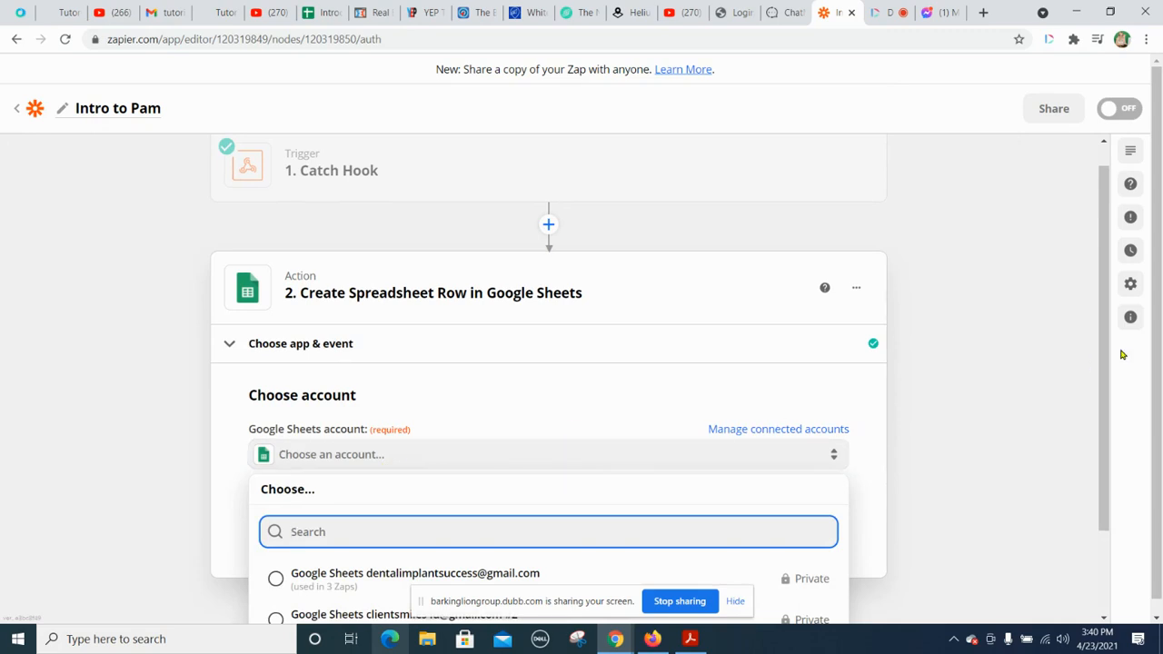
left_click_drag(1106, 303, 1113, 384)
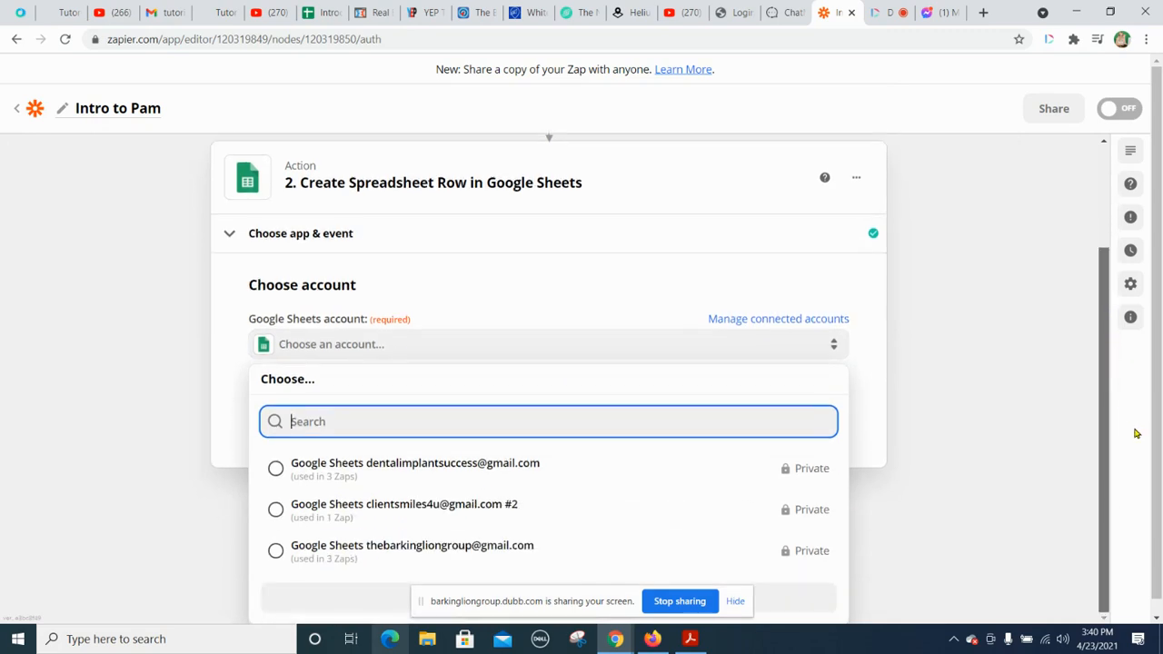
left_click(344, 520)
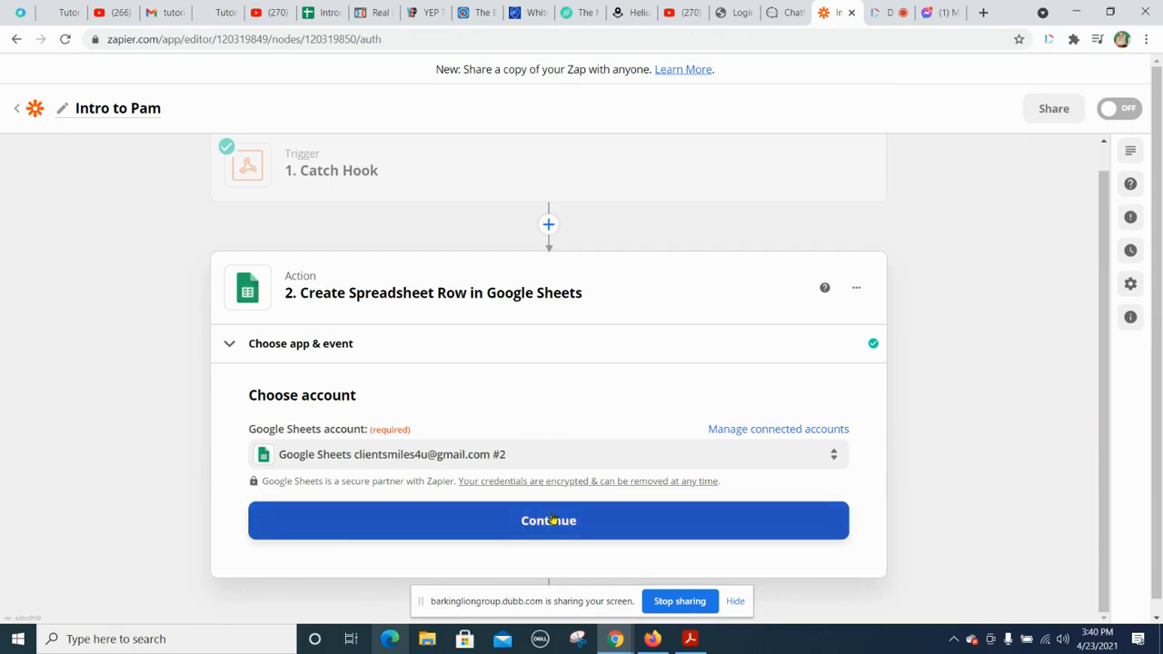
Step: Confirm the Google Sheets account and set the action's Drive to My Google Drive
left_click(550, 520)
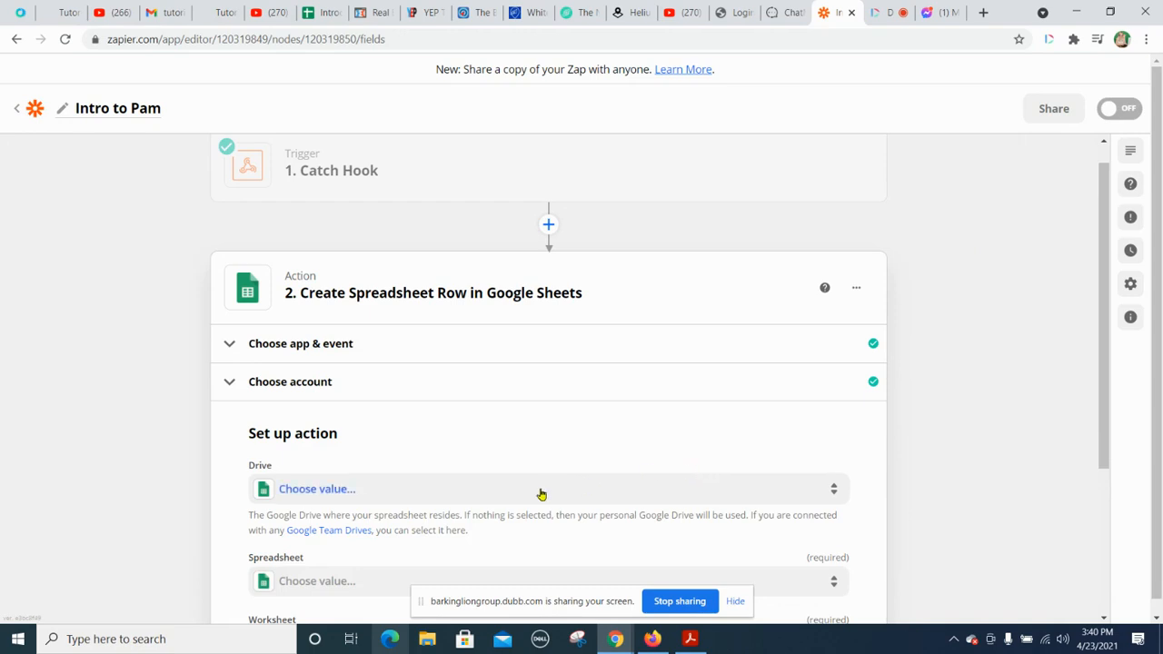
left_click(540, 491)
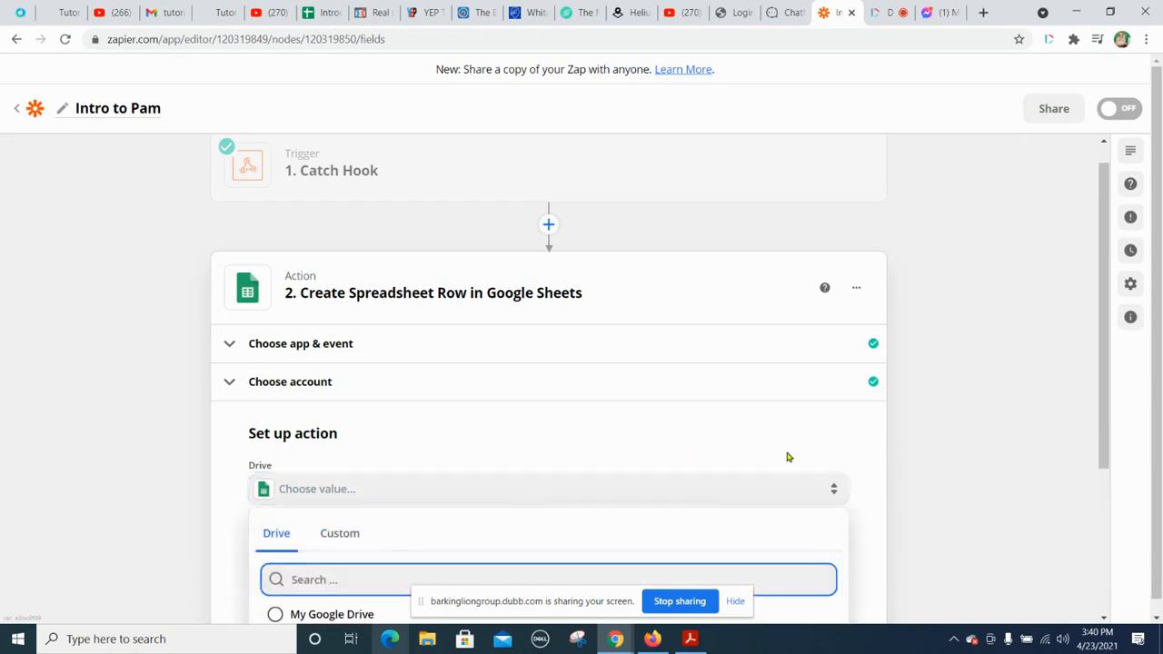
left_click_drag(1102, 308, 1117, 451)
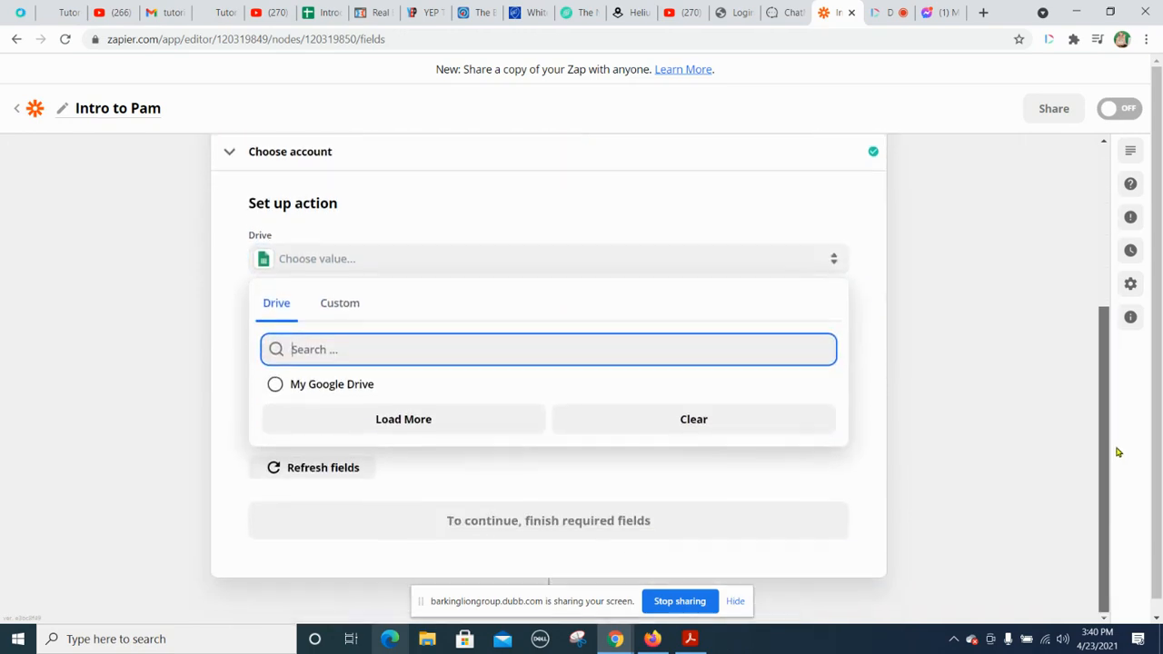
left_click(301, 389)
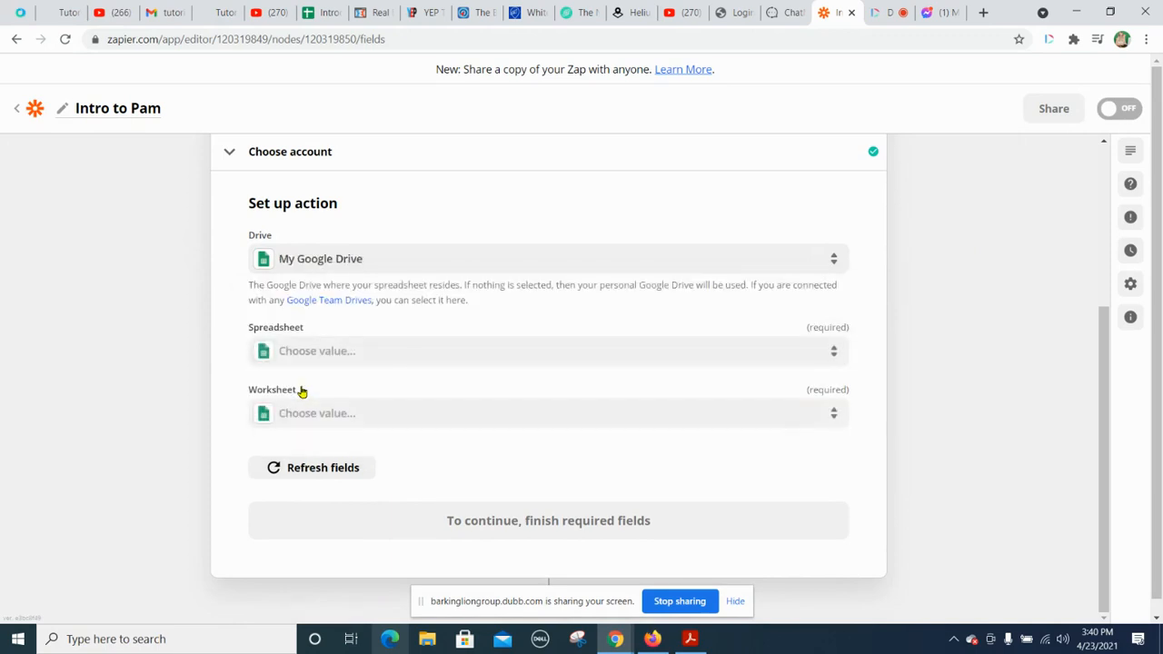
left_click(401, 415)
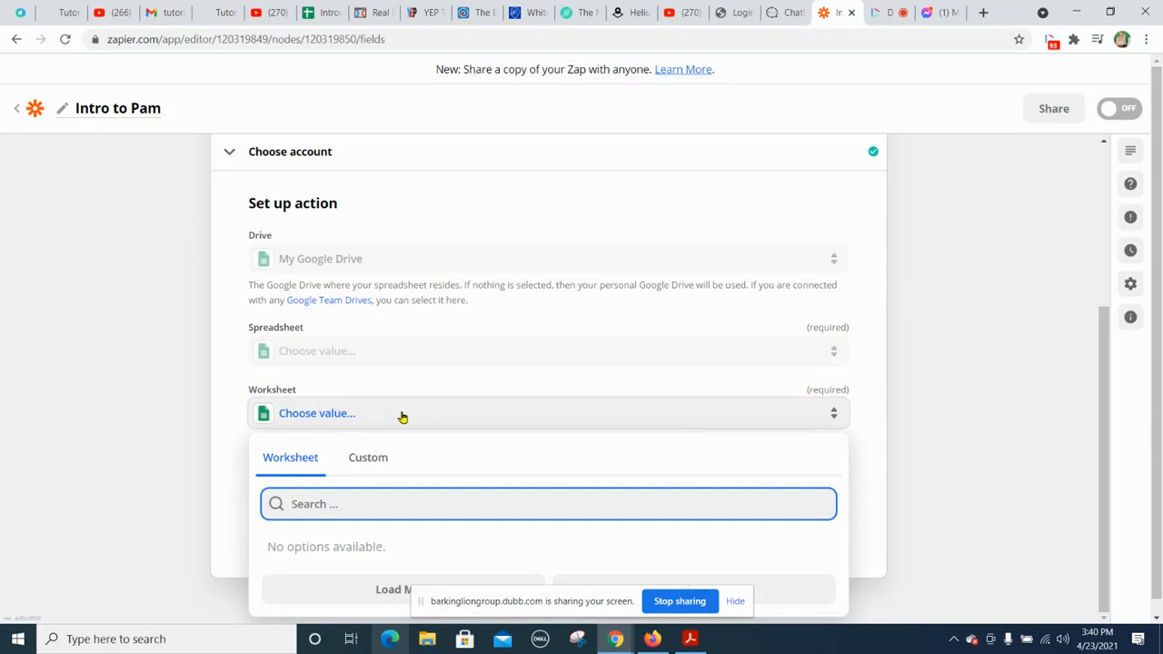
left_click(368, 460)
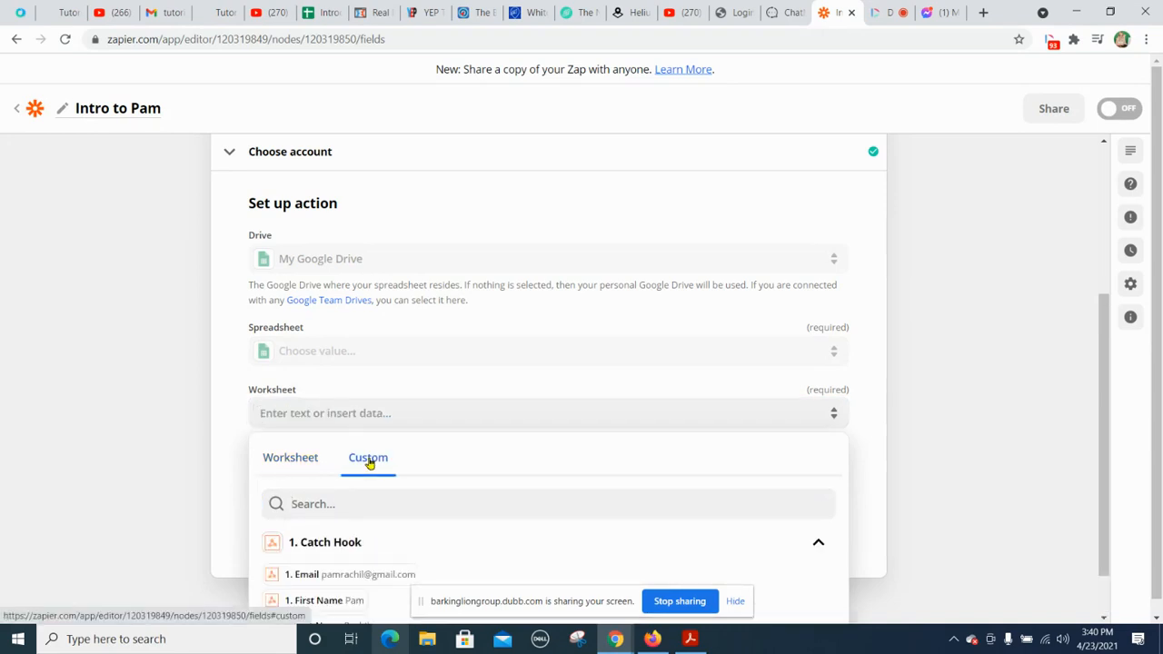
left_click(293, 461)
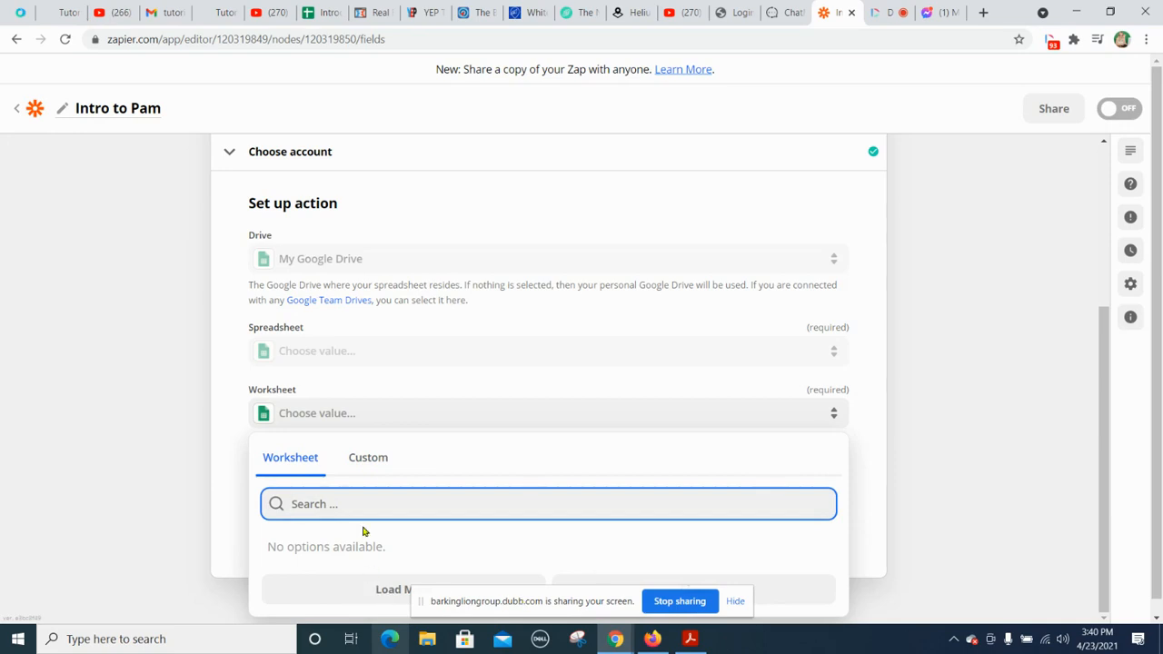
Step: Reload the Introduction to Pam Bot spreadsheet in Google Sheets, and refresh the action's fields back in Zapier
left_click(329, 14)
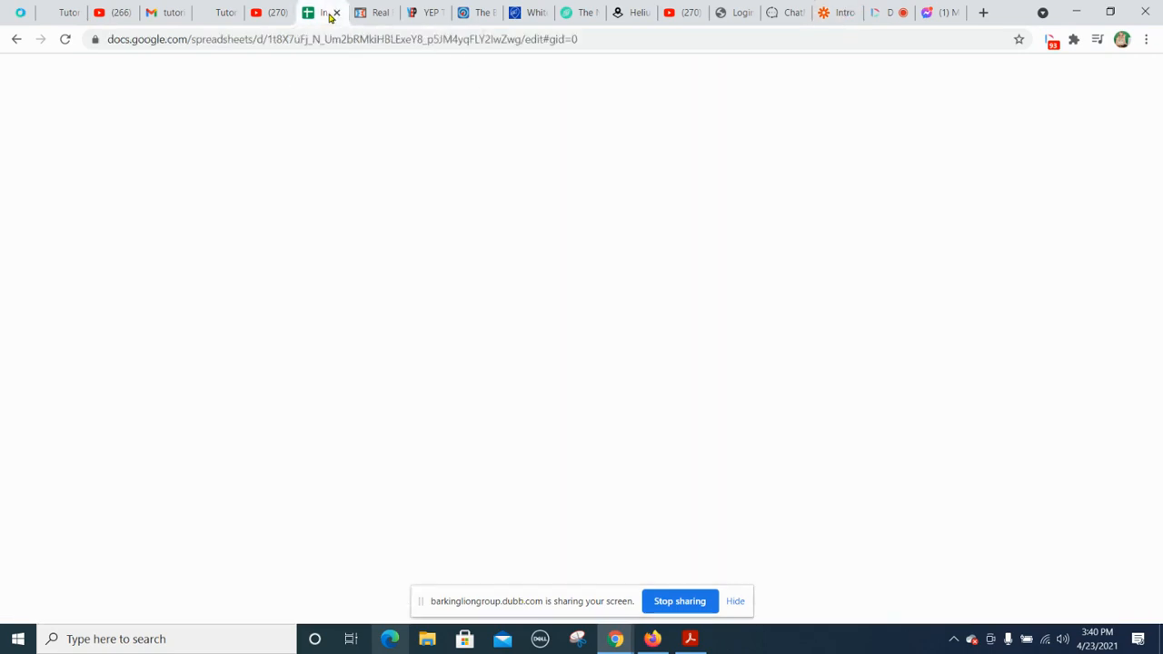
left_click(66, 39)
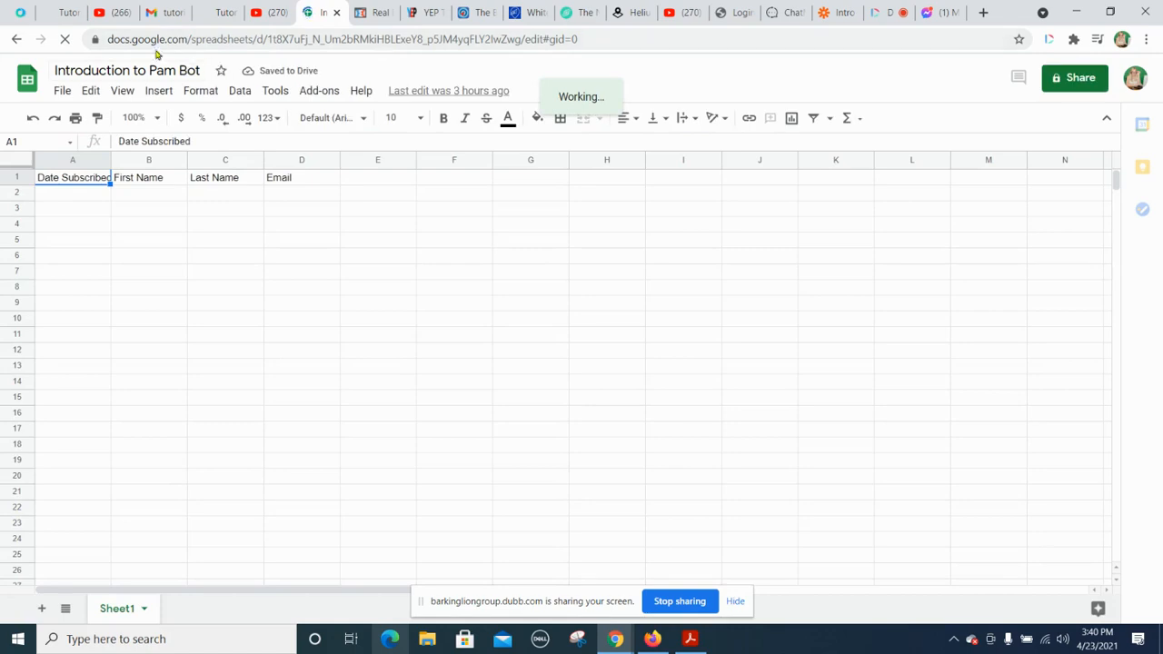
left_click(833, 12)
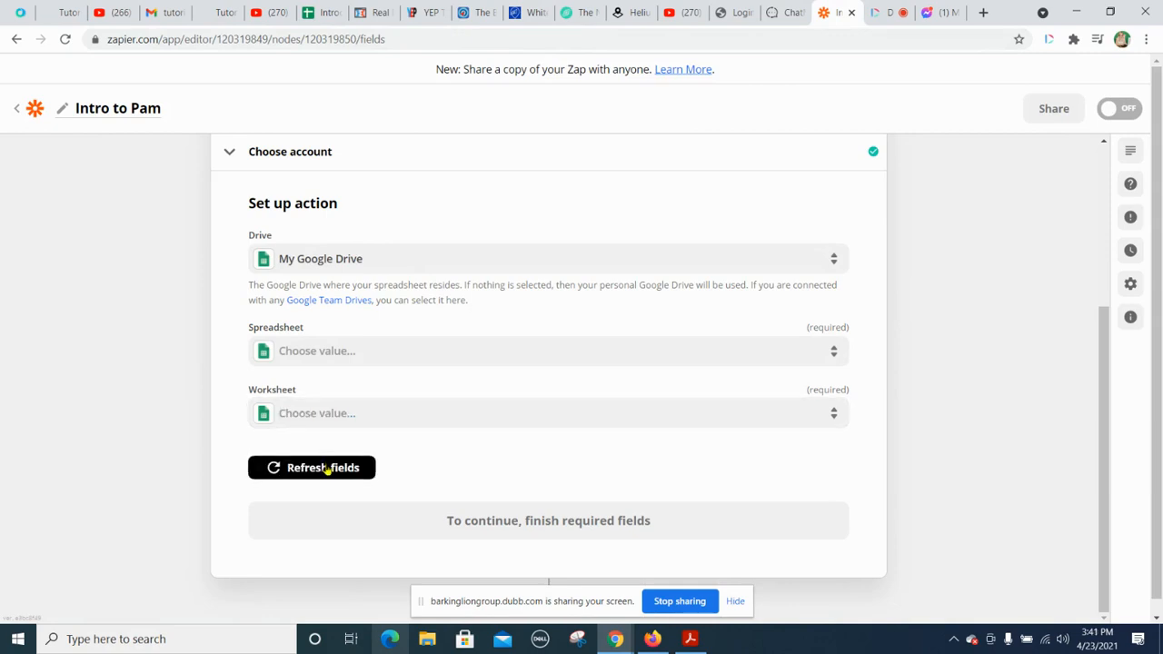
left_click(325, 467)
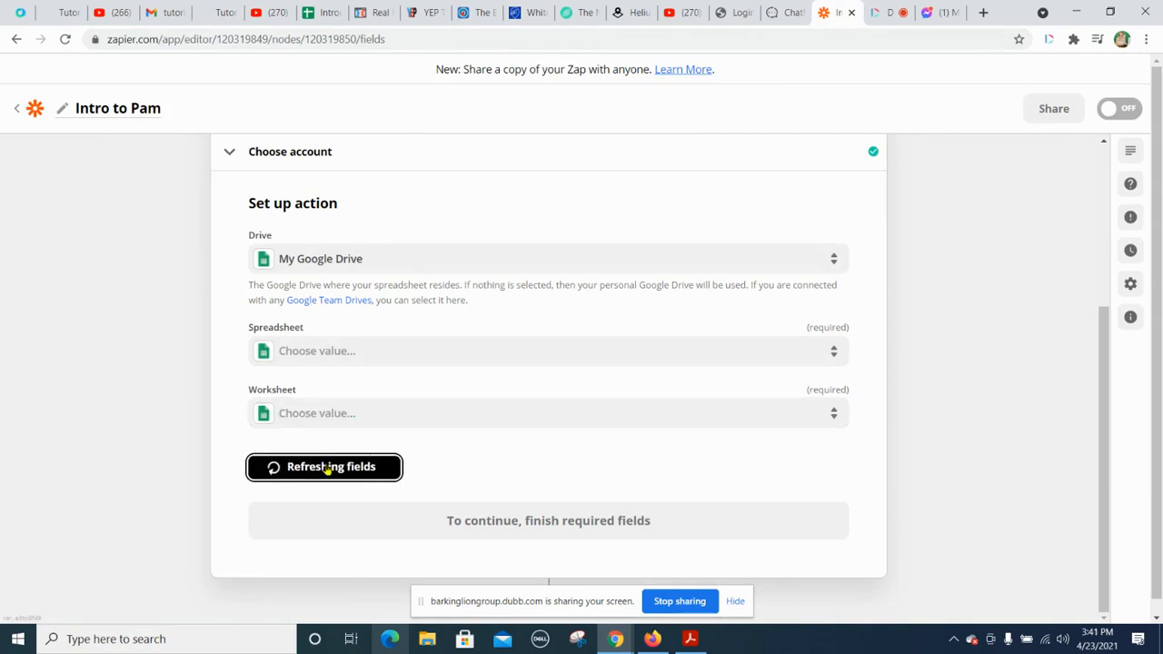
Step: Choose Introduction to Pam Bot as the action's spreadsheet and Sheet1 as its worksheet
left_click(329, 414)
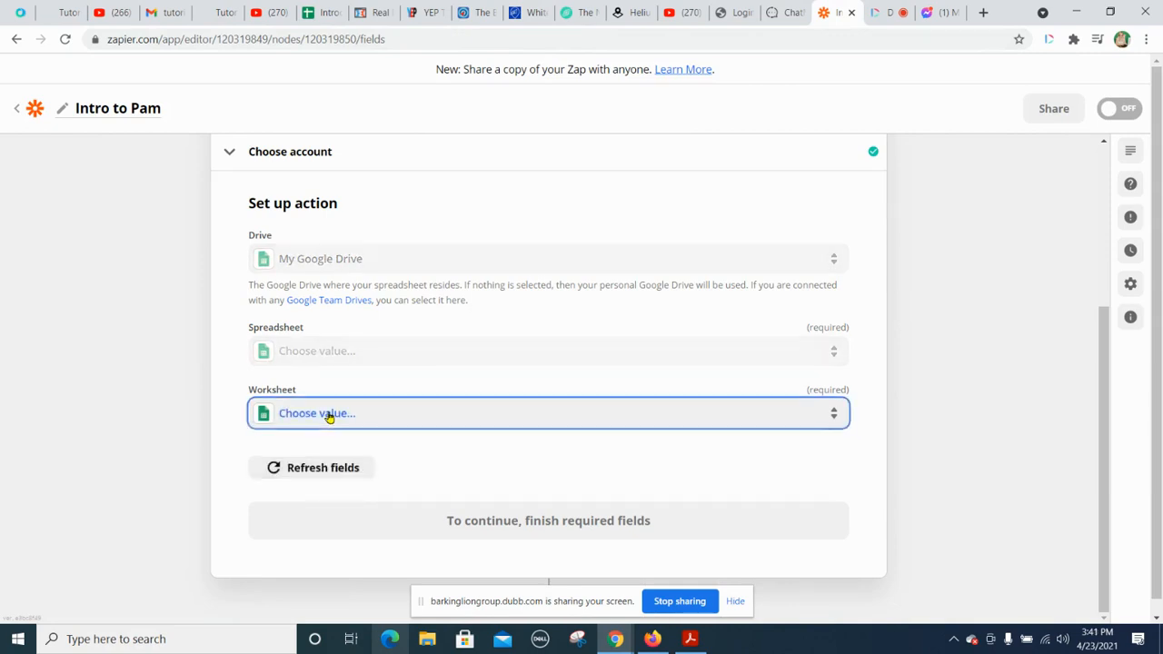
left_click(319, 367)
left_click(319, 366)
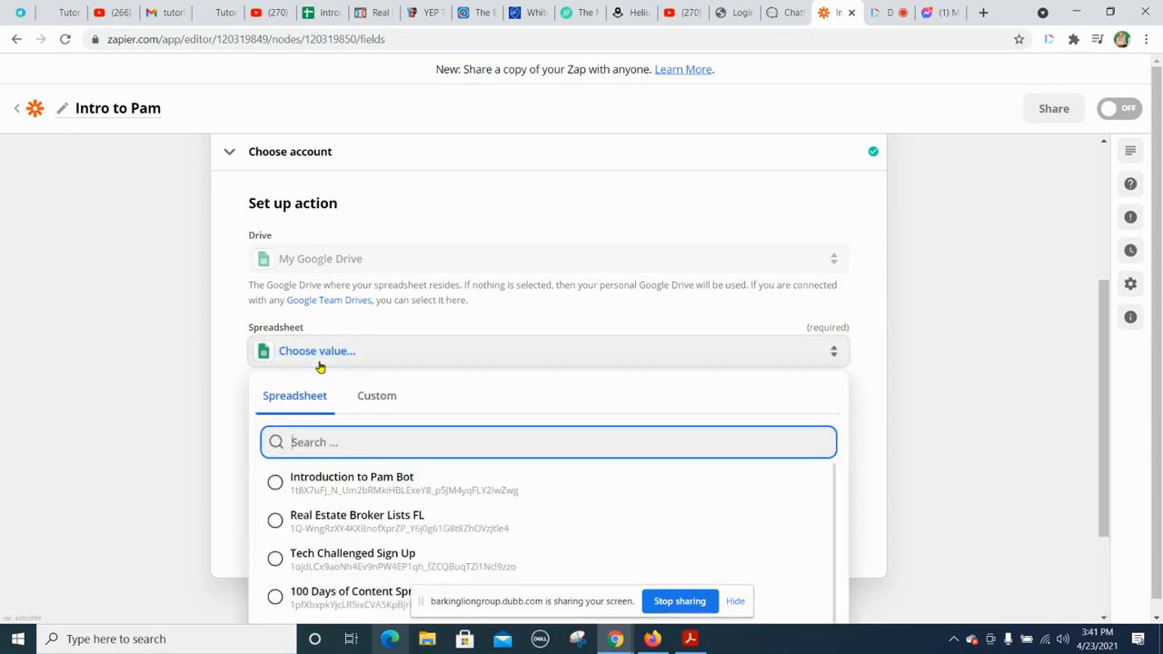
left_click(331, 491)
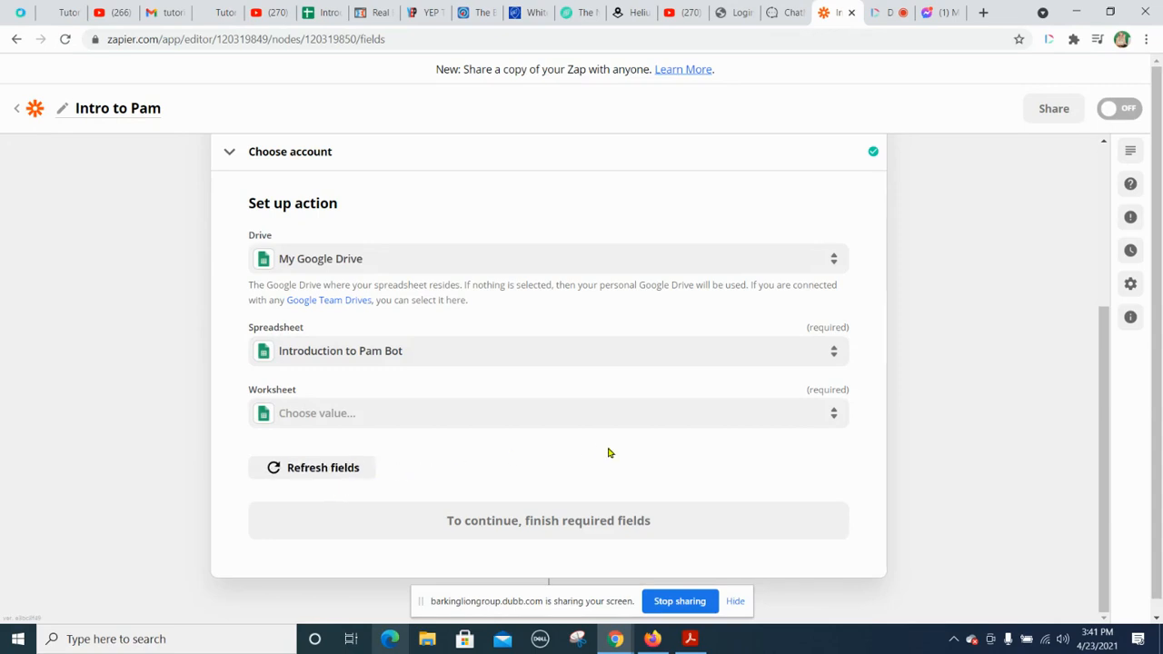
left_click(540, 418)
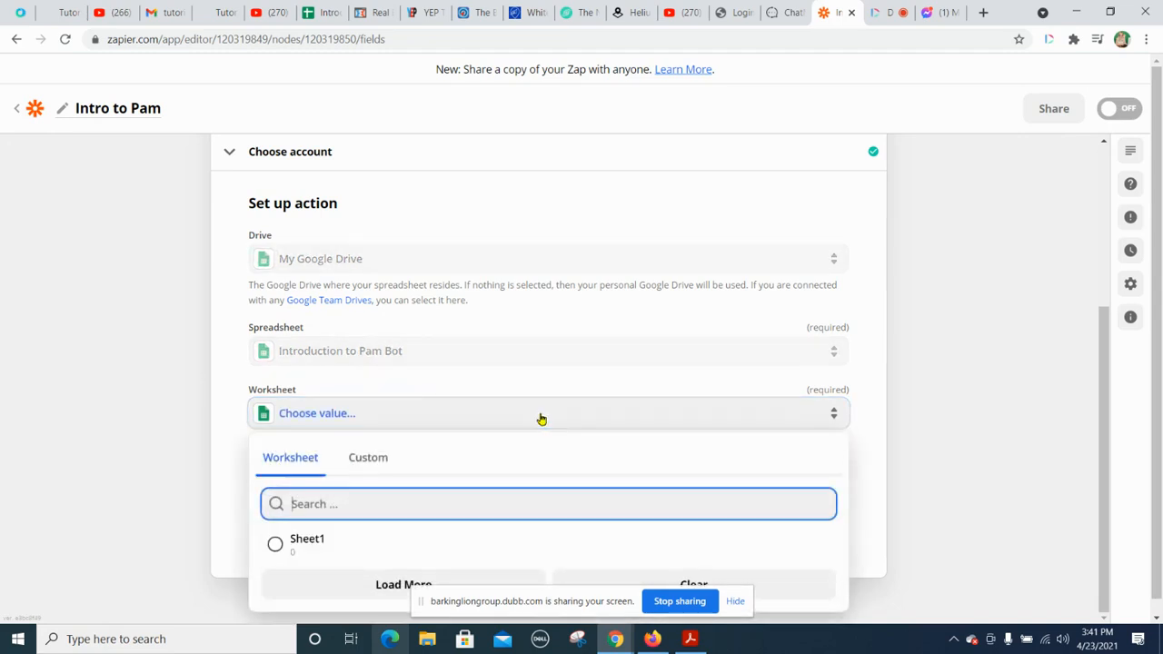
left_click(295, 545)
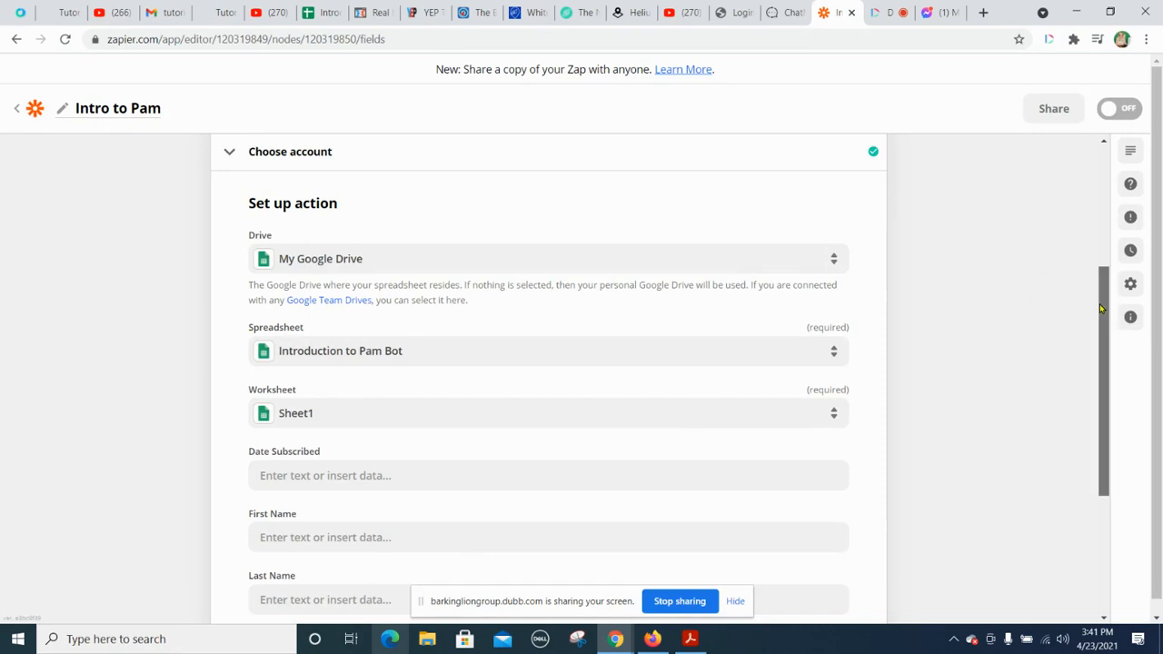
Step: Map the Date Subscribed column to the Catch Hook's Subscribed At value from the full list of options
left_click_drag(1099, 309, 1100, 409)
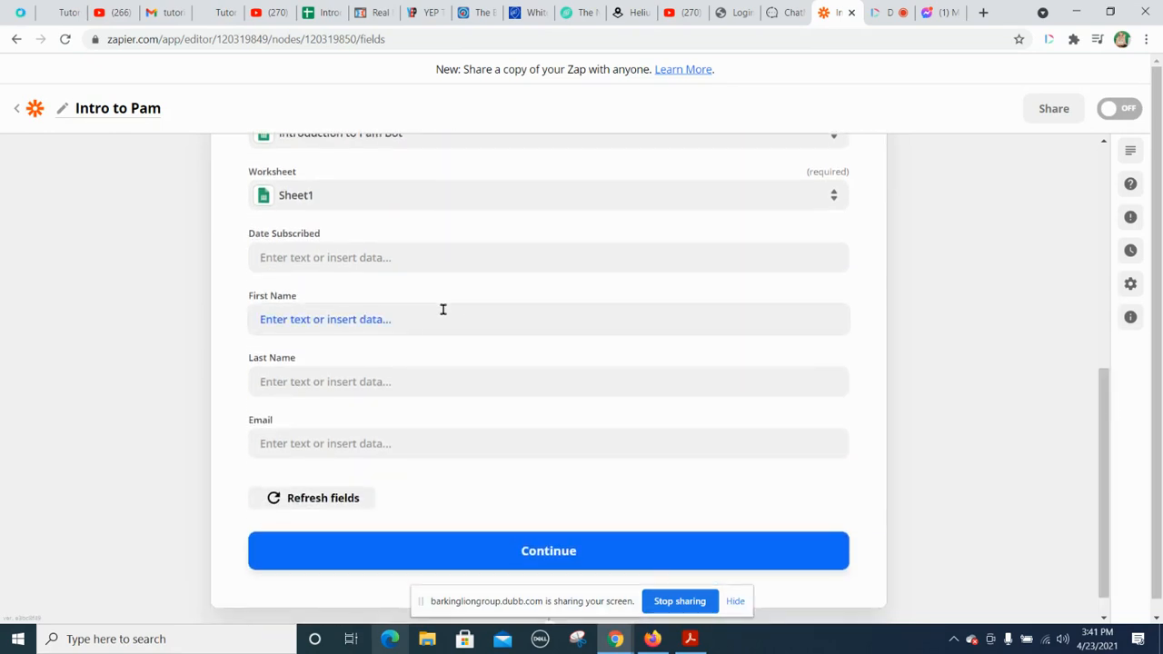
left_click(404, 255)
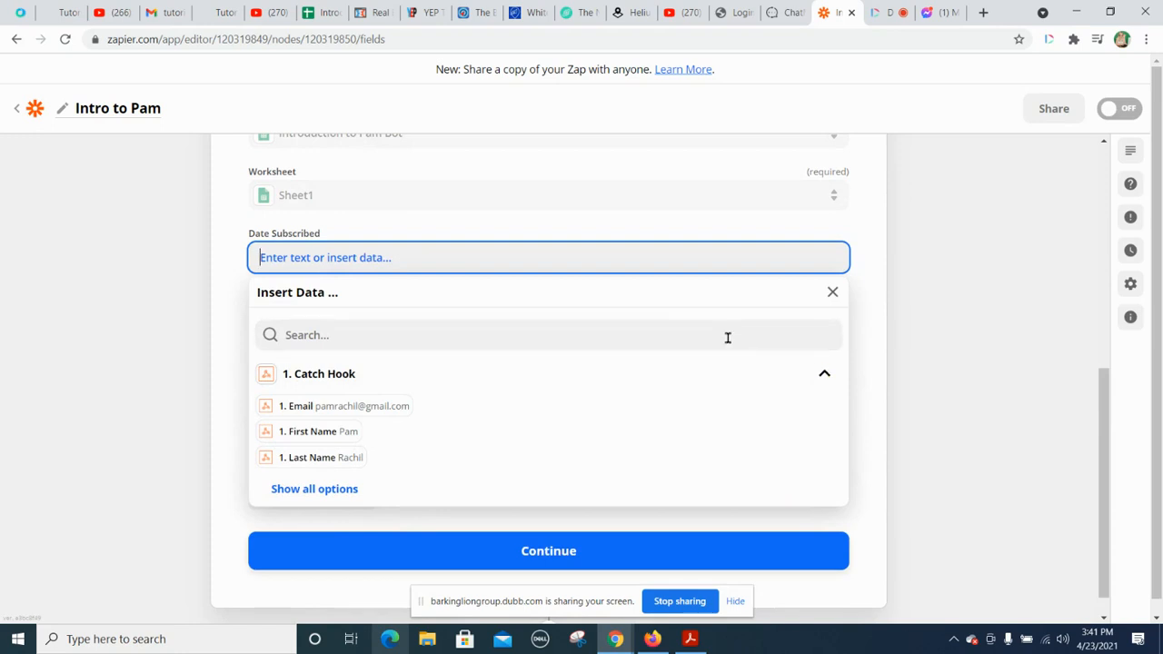
left_click(317, 488)
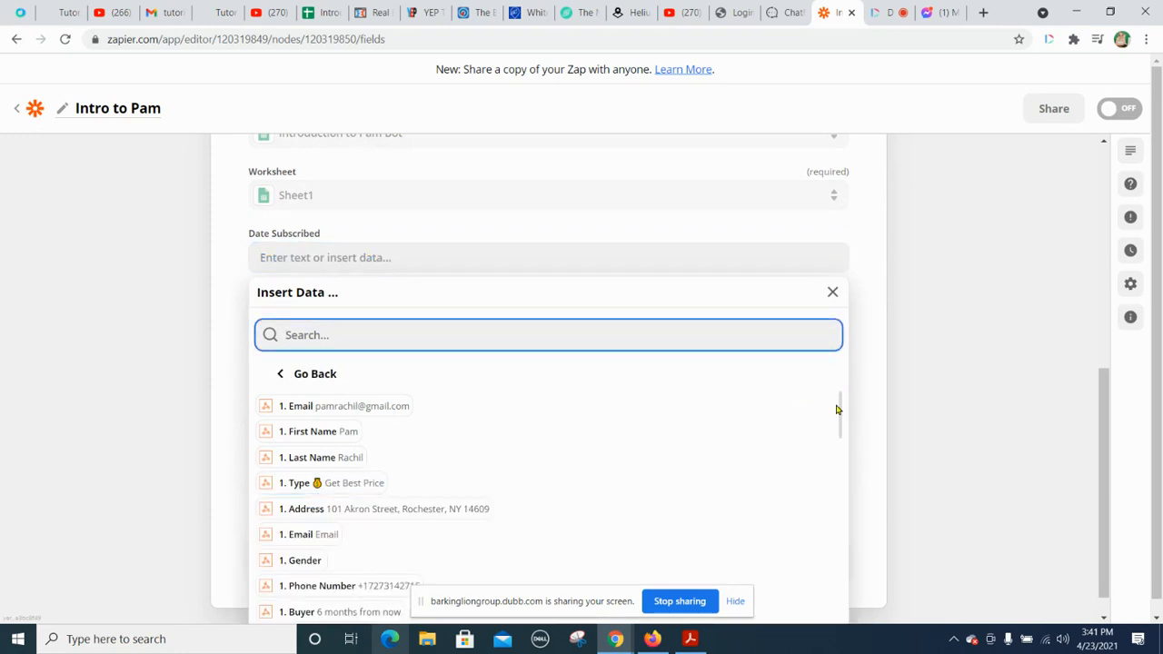
left_click_drag(839, 410, 831, 624)
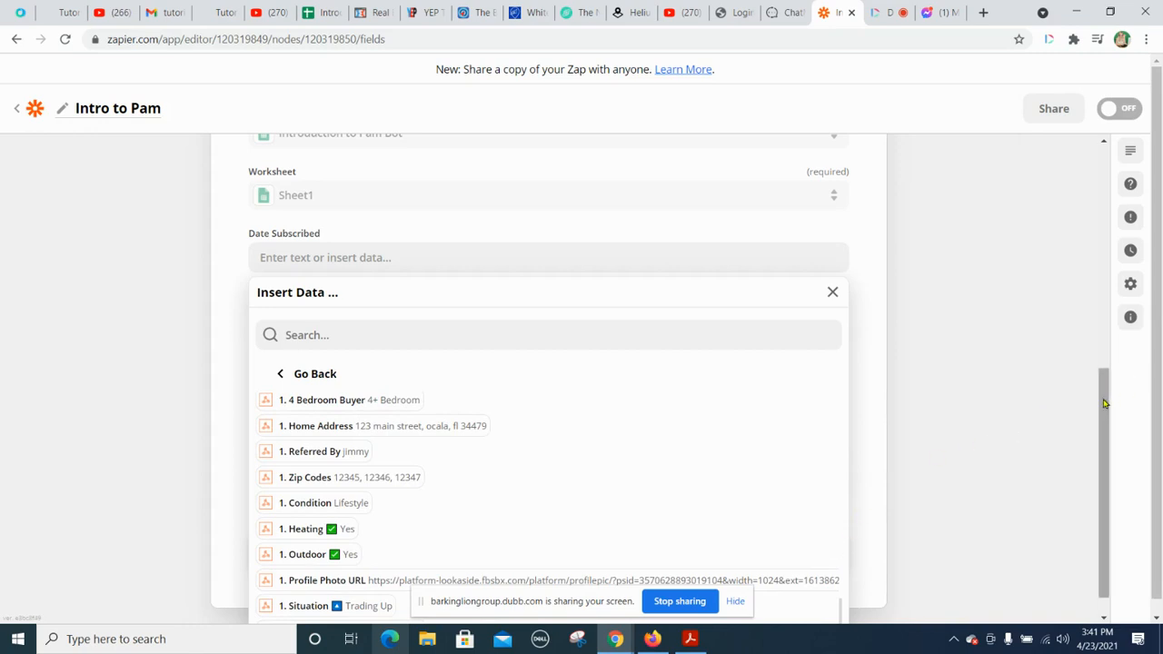
scroll(1105, 403, "down", 1)
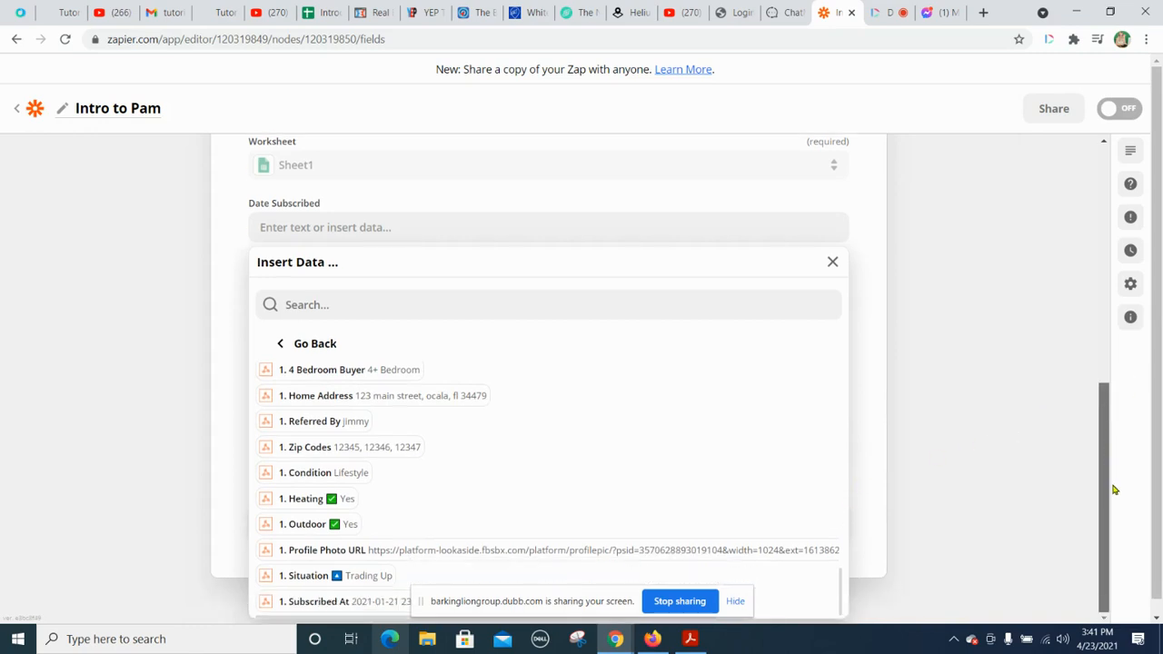
left_click(323, 601)
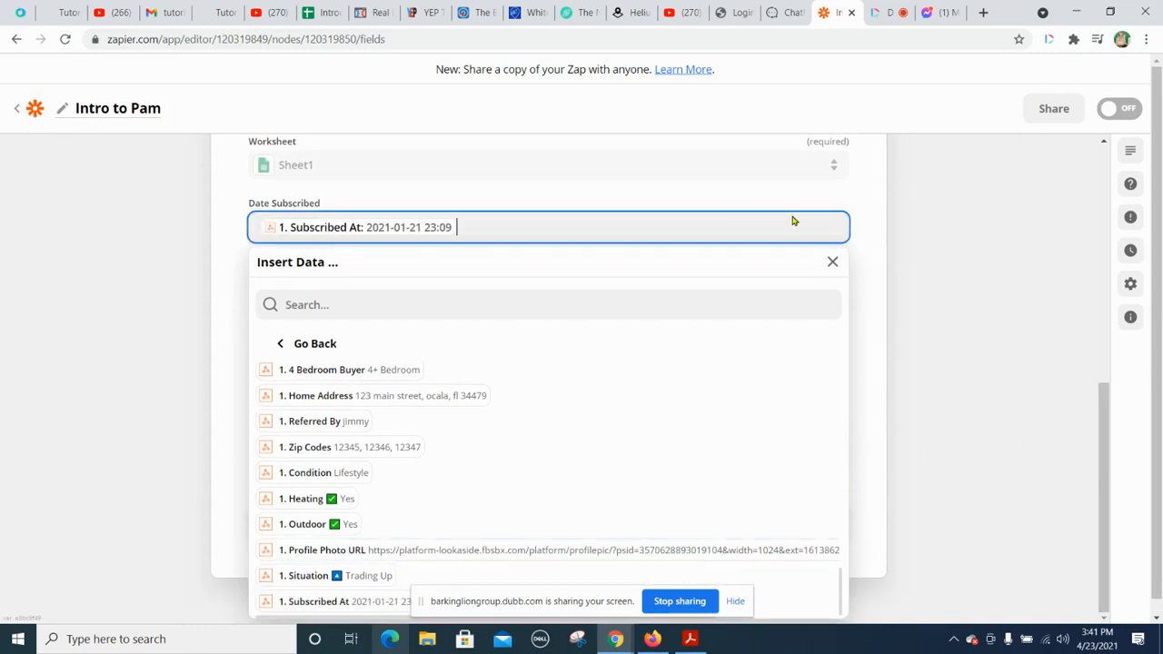
left_click(864, 226)
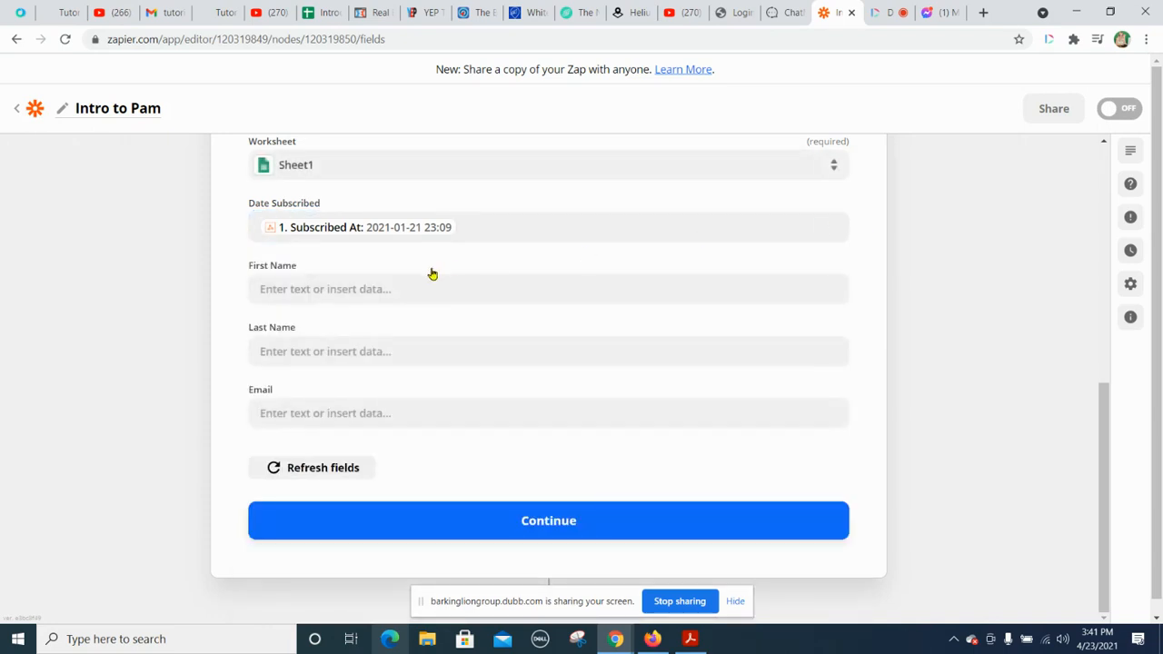
Step: Map the First Name, Last Name and Email columns to the matching Catch Hook values
left_click(410, 292)
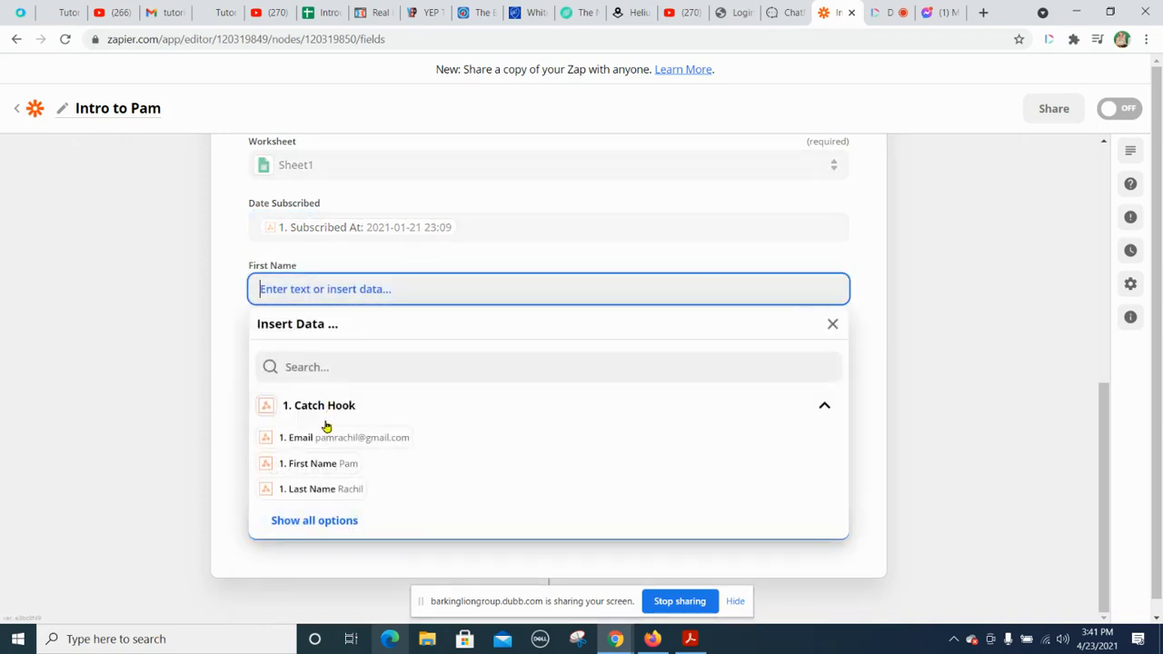
left_click(320, 465)
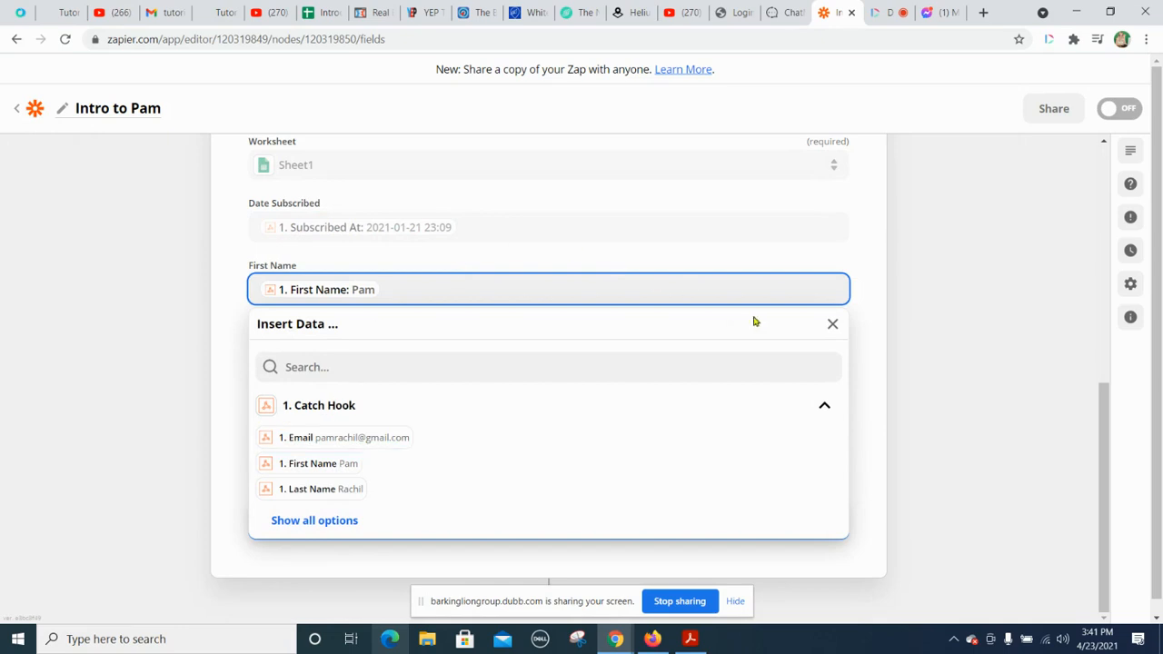
left_click(859, 338)
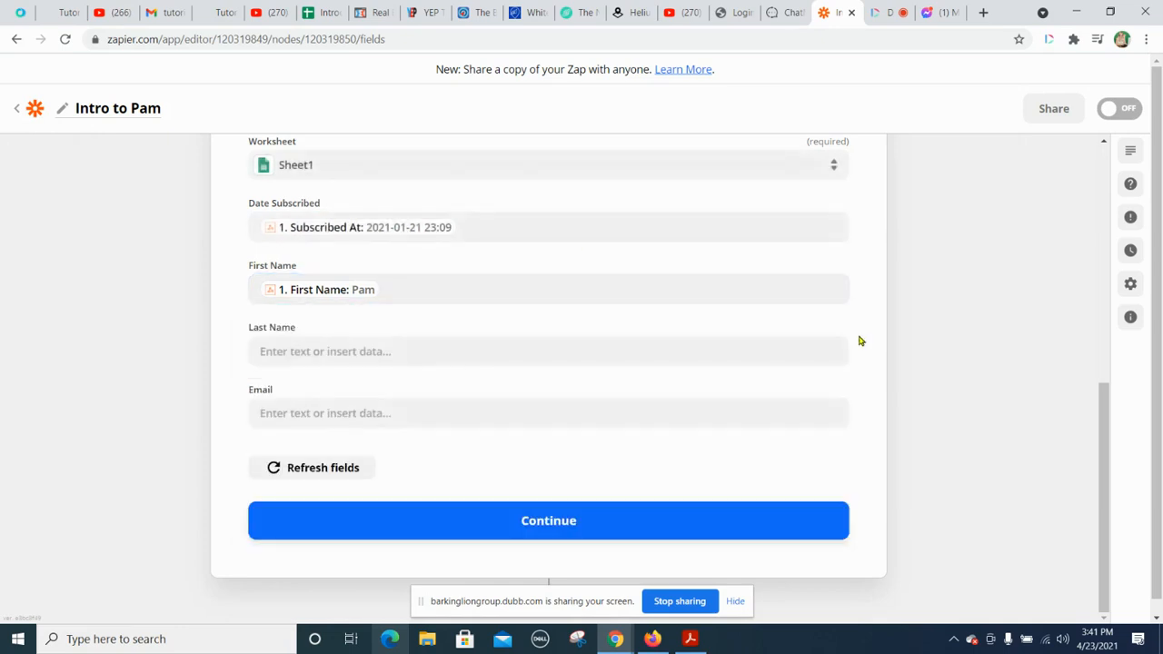
left_click(499, 350)
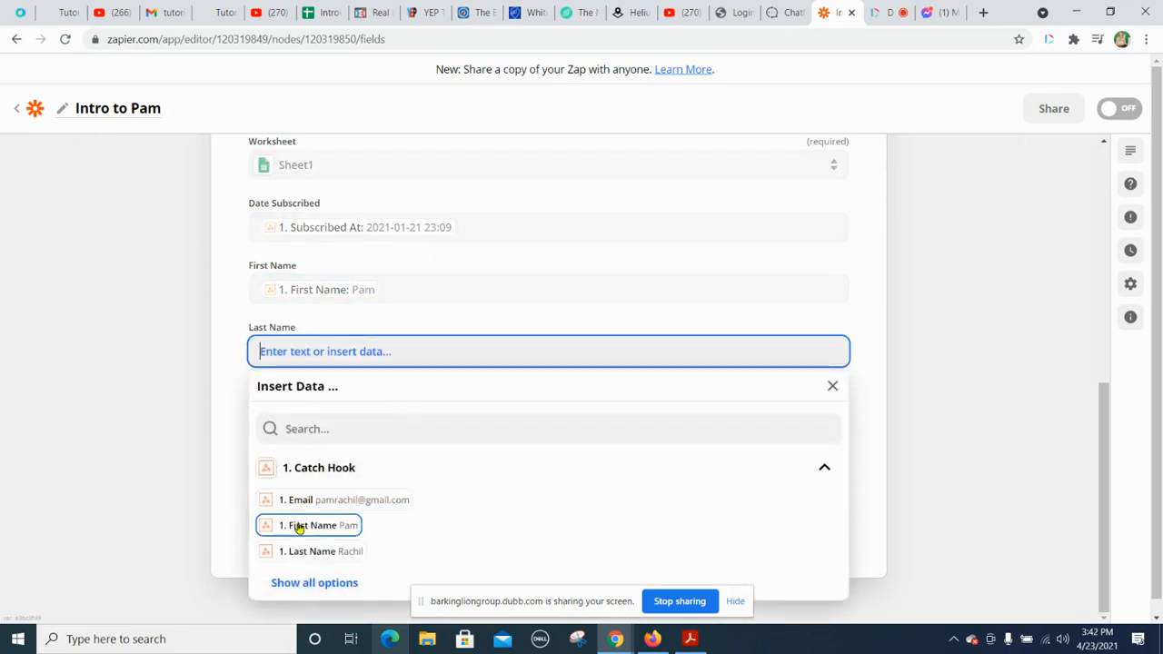
left_click(304, 554)
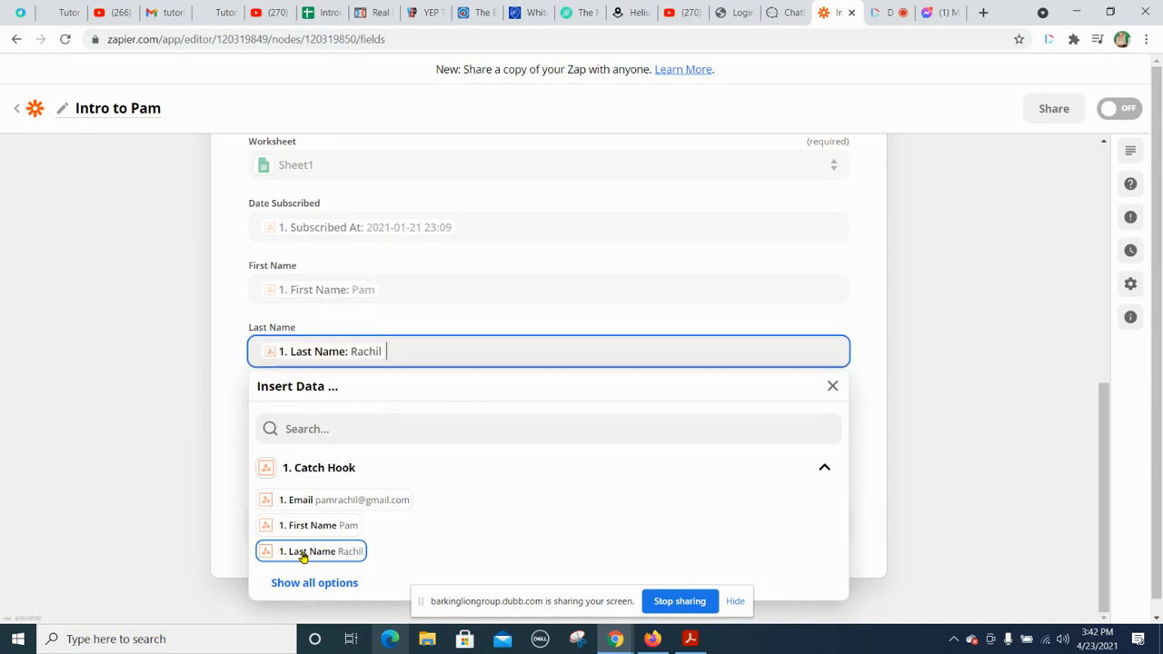
left_click(217, 500)
left_click(360, 413)
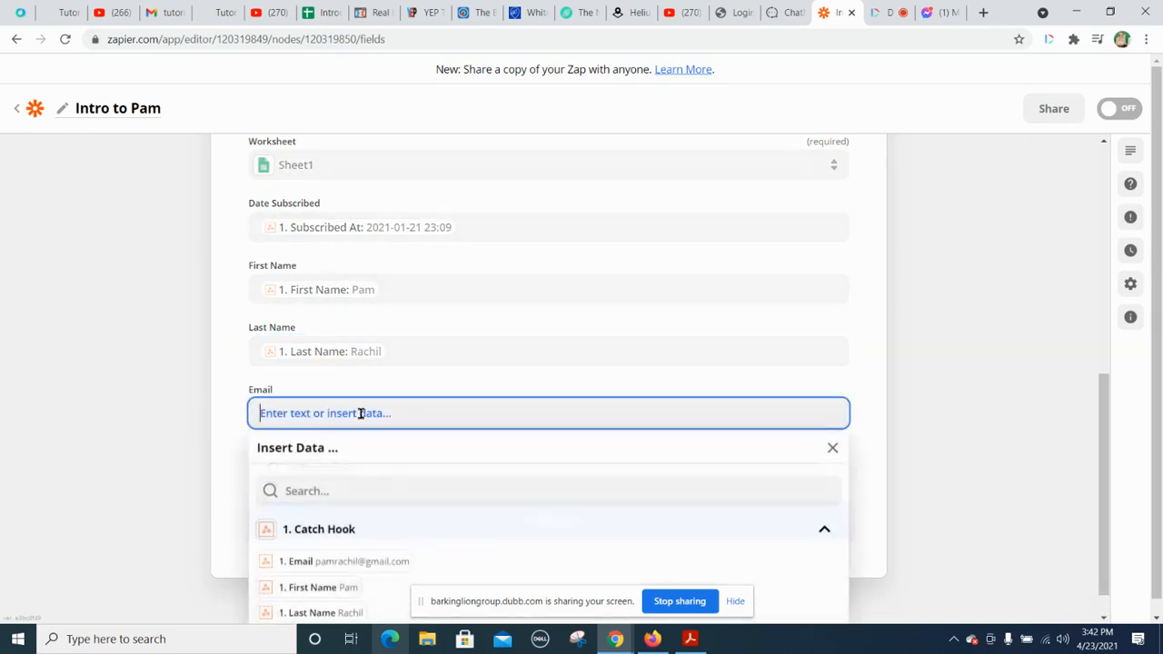
left_click(319, 560)
left_click(232, 520)
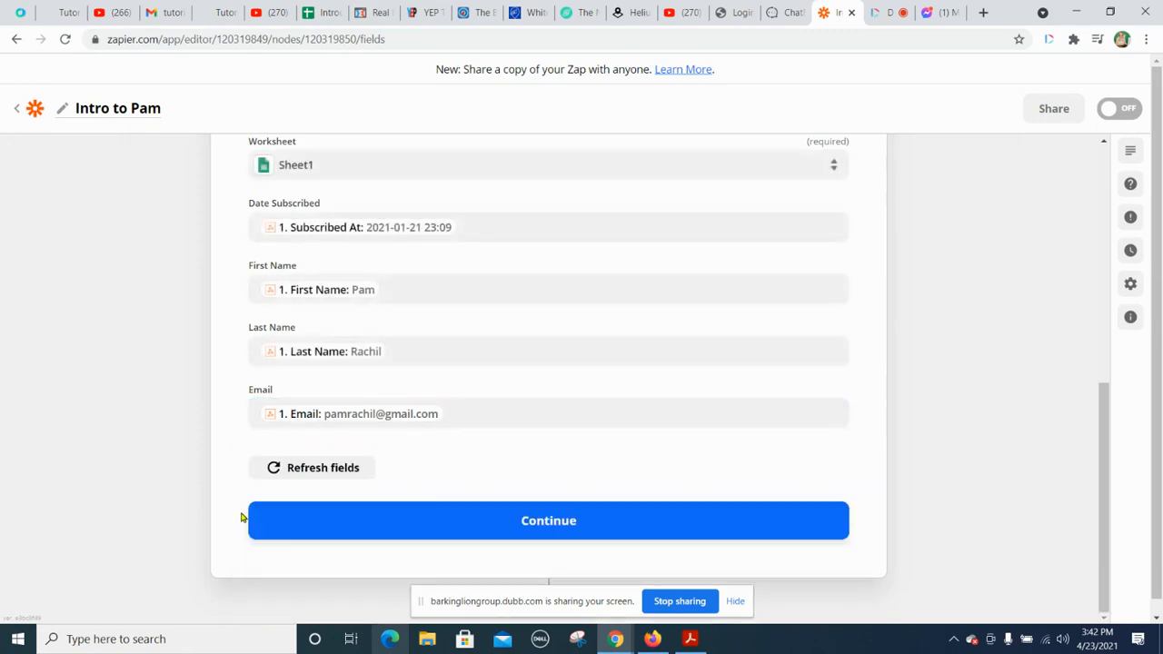
Step: Continue to the Google Sheets action's test and run it with the review option
left_click(546, 521)
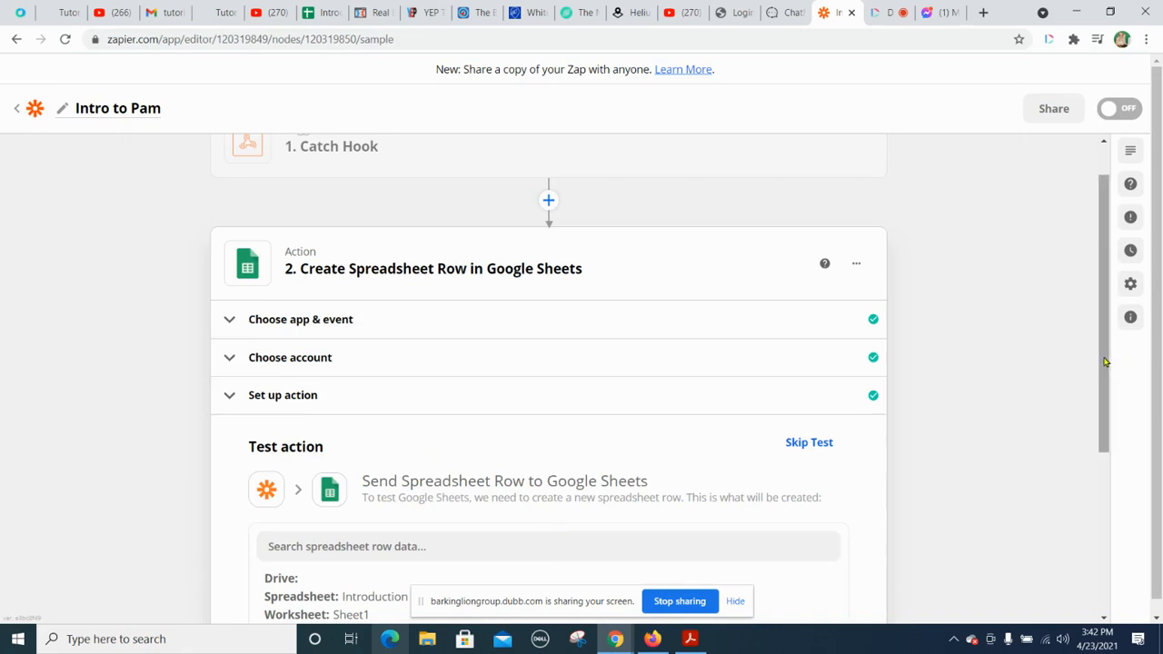
left_click_drag(1105, 363, 1139, 518)
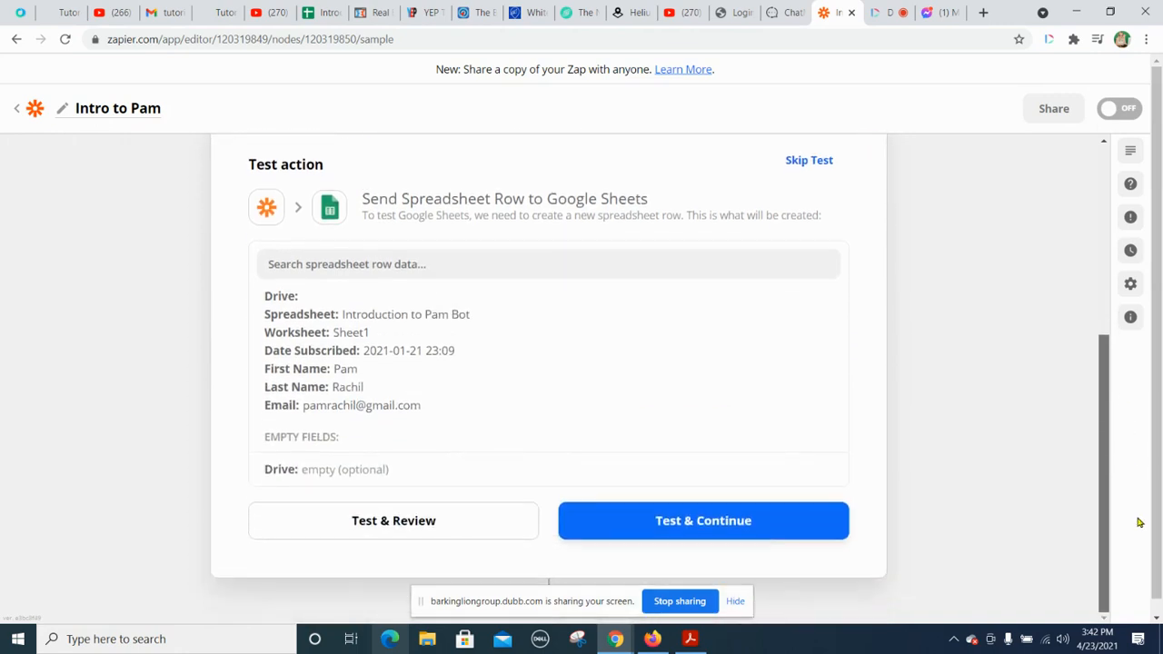
left_click(372, 527)
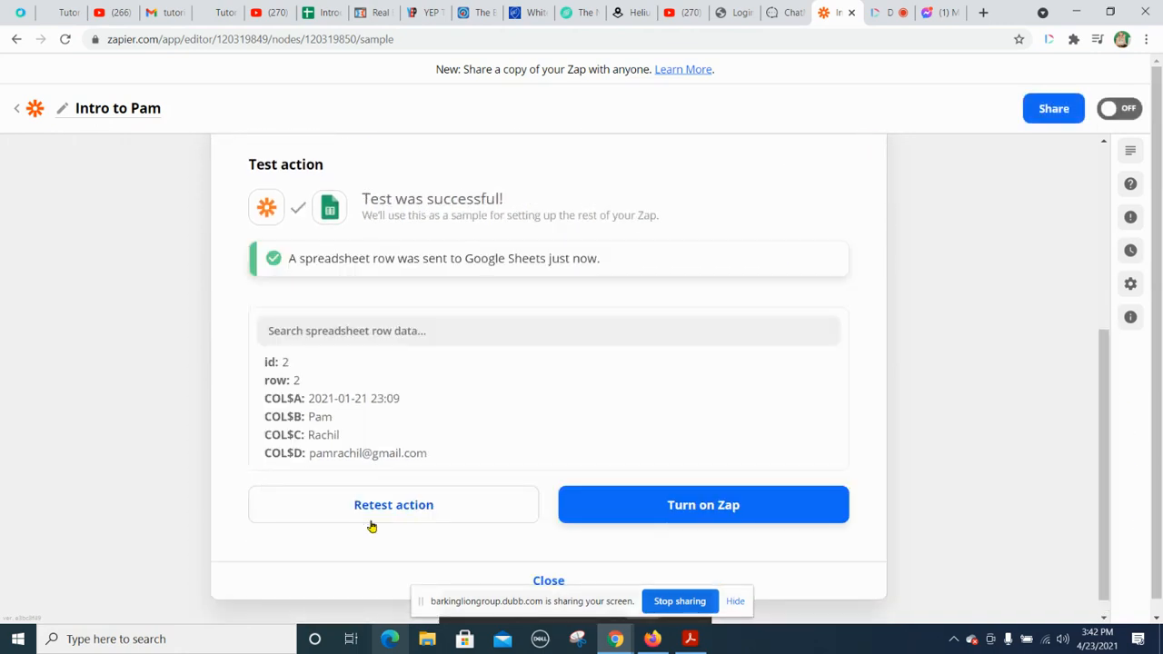
Step: Check the test row in the Introduction to Pam Bot spreadsheet, and turn on the Zap back in Zapier
left_click(329, 13)
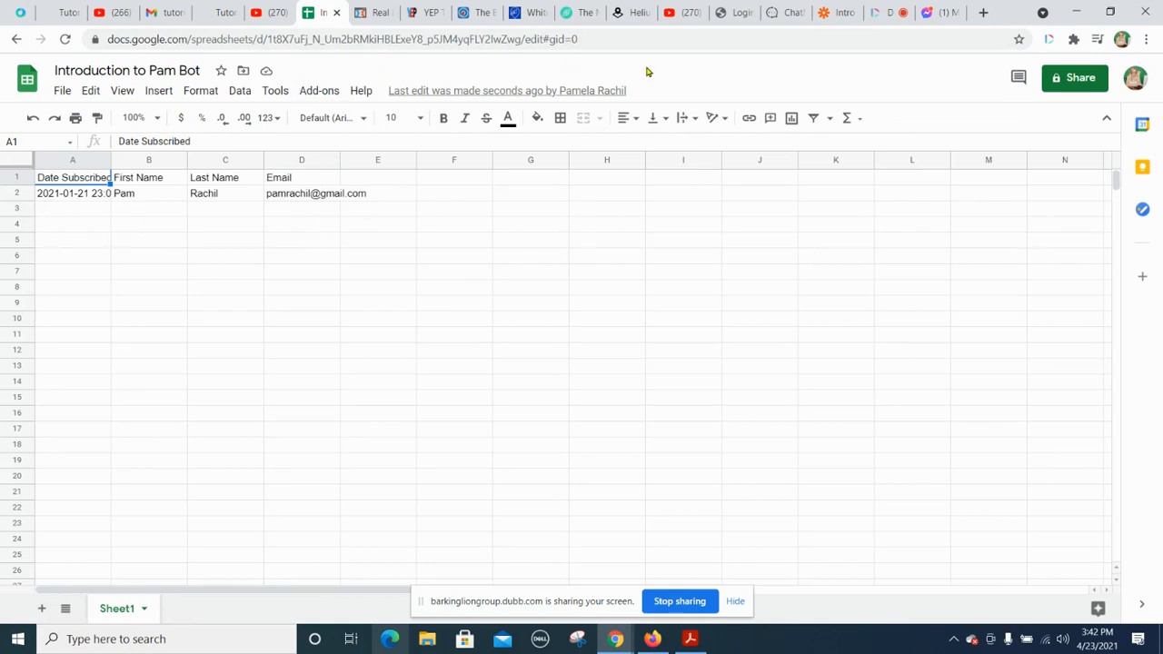
left_click(841, 13)
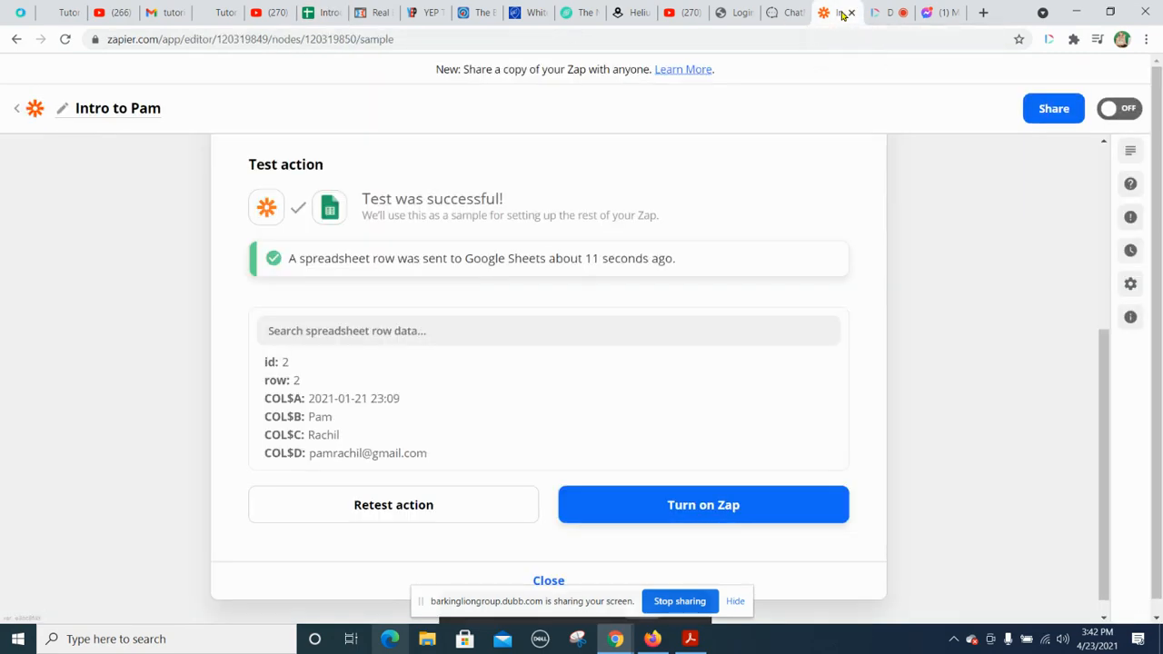
left_click(720, 510)
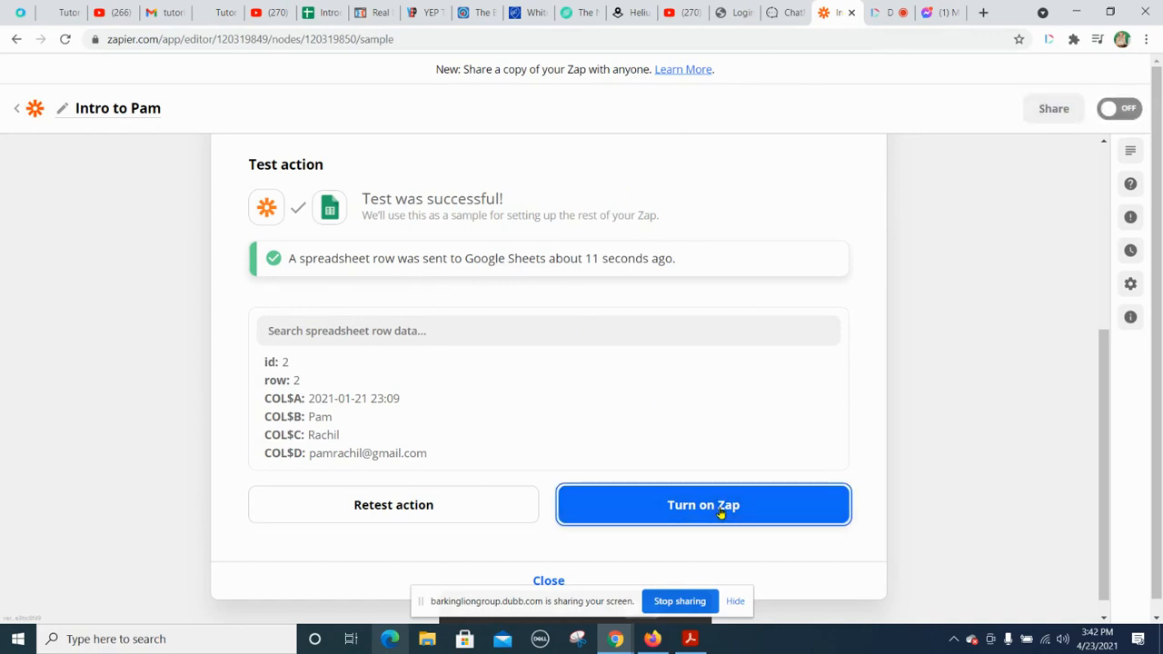